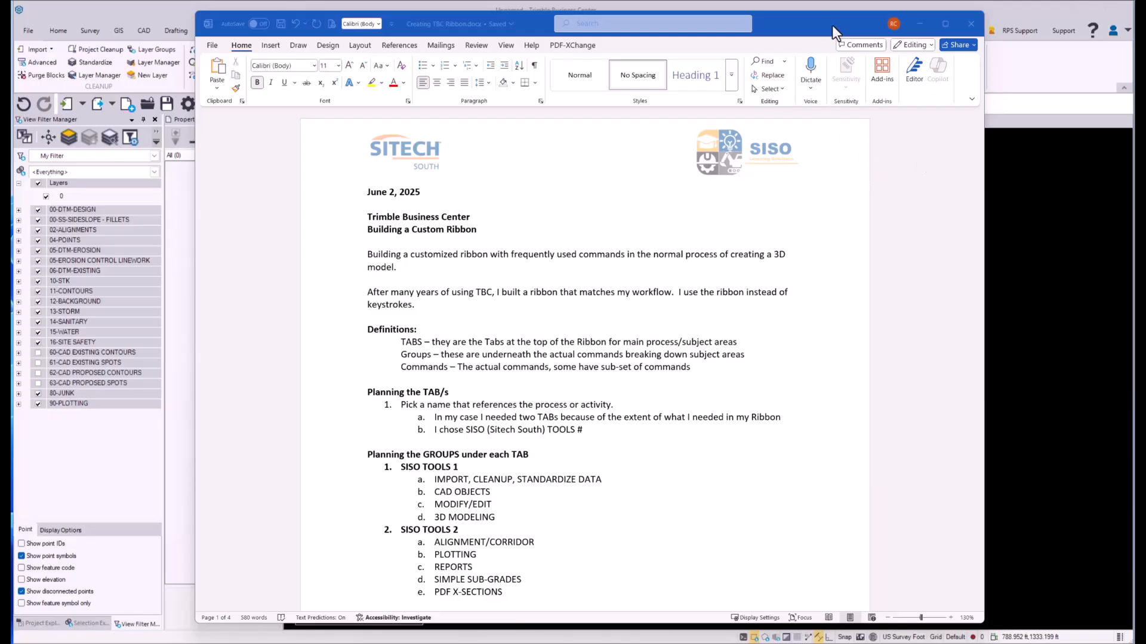
- Review the ribbon planning document in Word and the existing SISO TOOLS tabs in Trimble Business Center
{"action": "left_click_drag", "start_coordinate": [832, 25], "coordinate": [618, 26]}
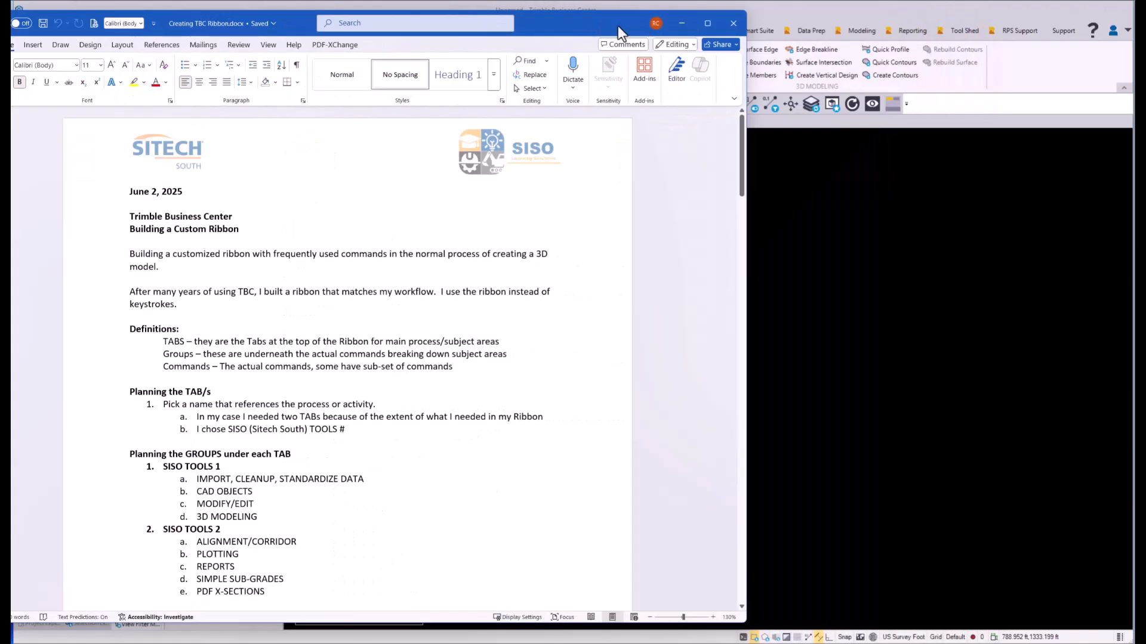
{"action": "left_click", "coordinate": [969, 17]}
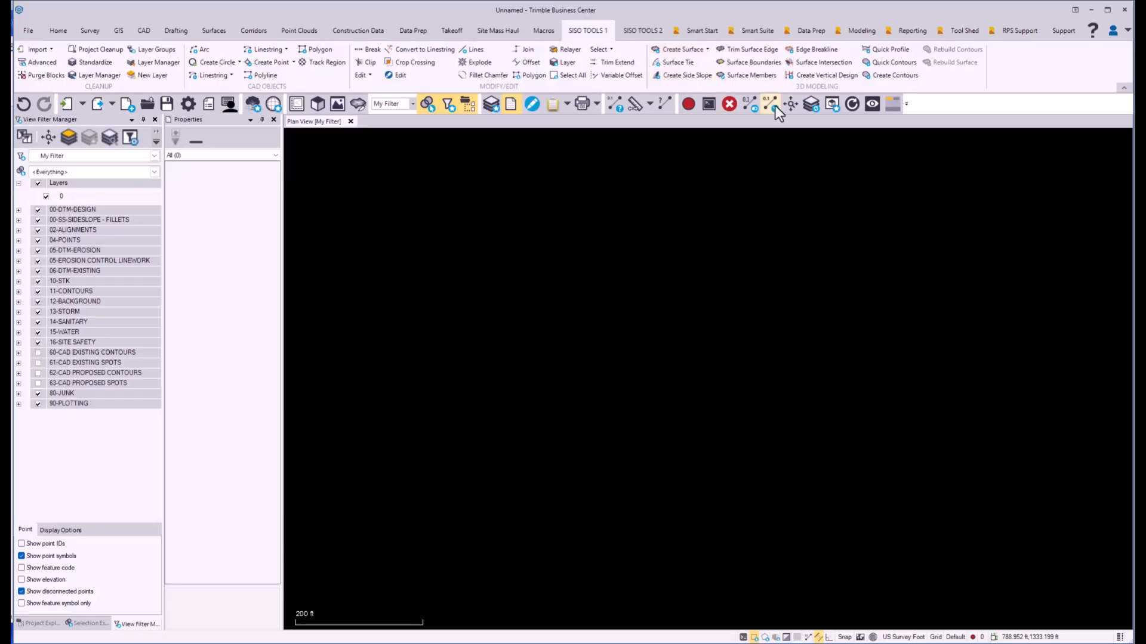
{"action": "left_click", "coordinate": [644, 33]}
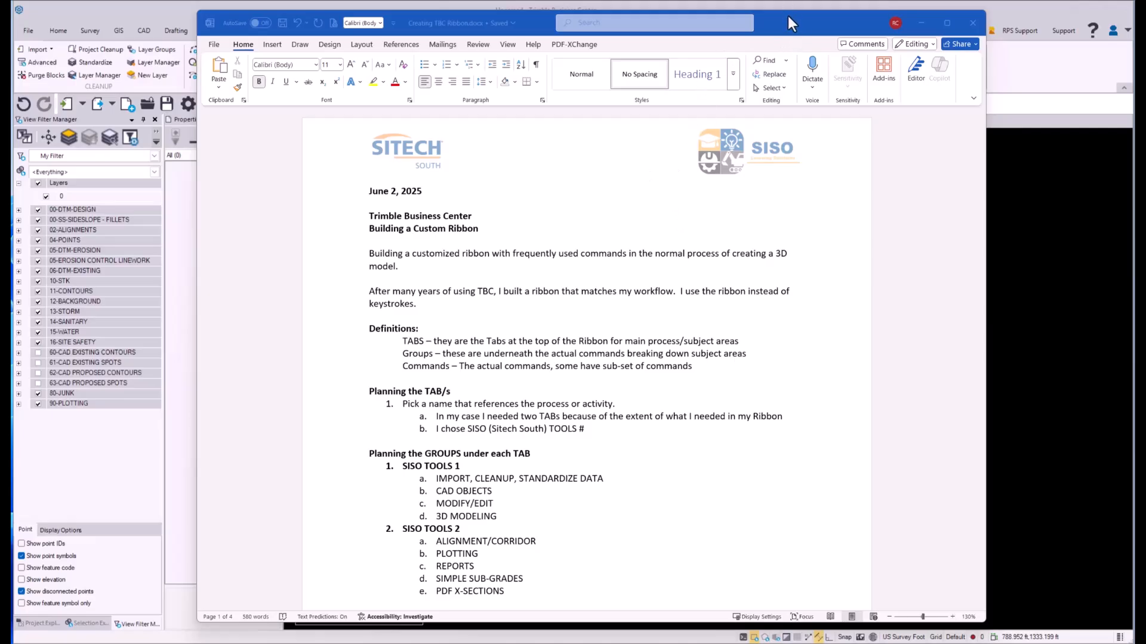
{"action": "key", "text": "alt+Tab"}
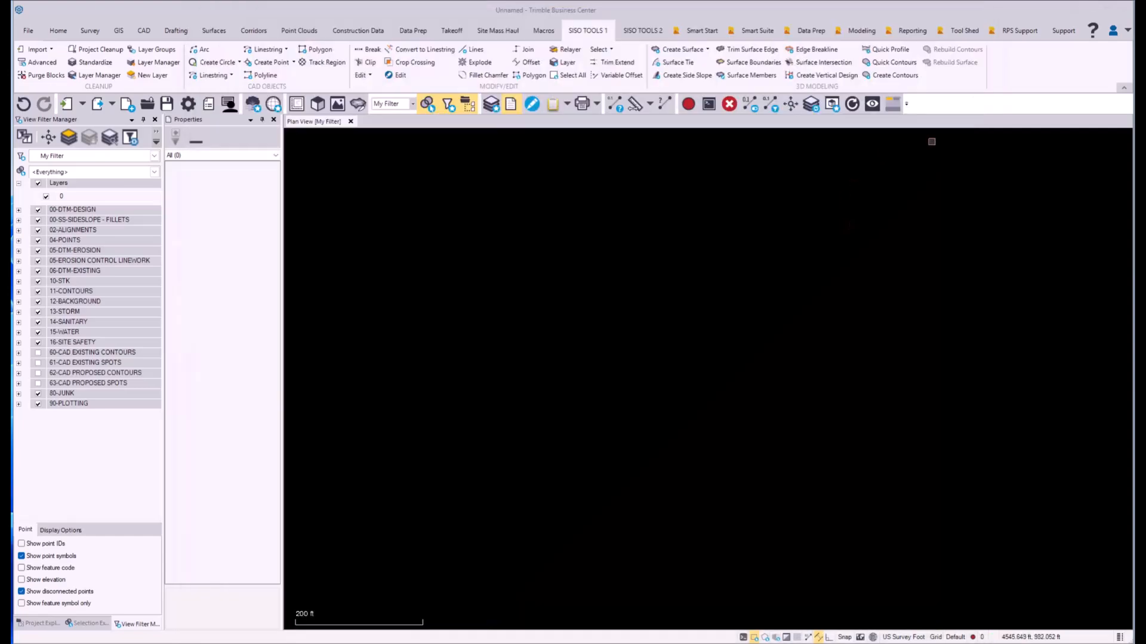
- Open the ribbon customization settings and add a new main tab named RIBBON-1
{"action": "left_click", "coordinate": [1063, 31]}
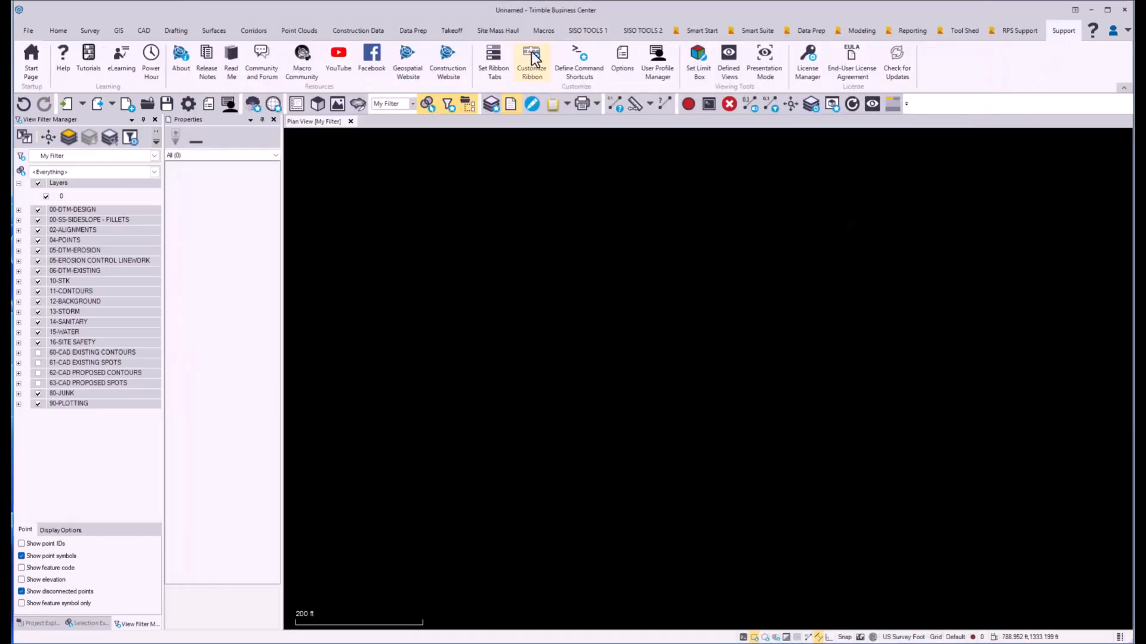
{"action": "left_click", "coordinate": [532, 60]}
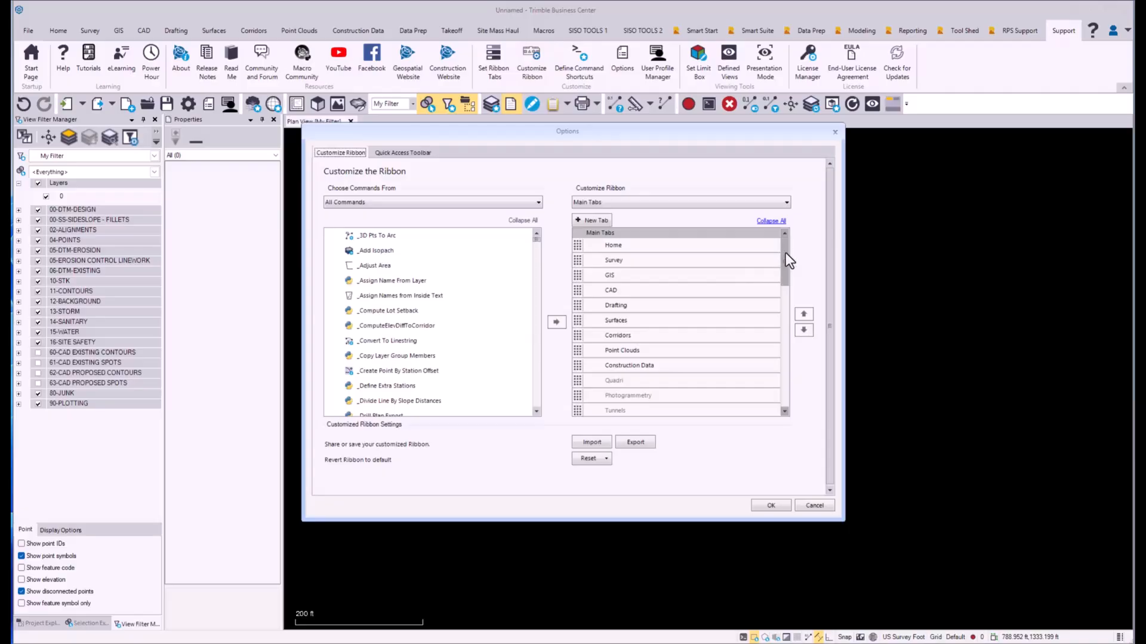
{"action": "left_click_drag", "start_coordinate": [785, 253], "coordinate": [782, 340]}
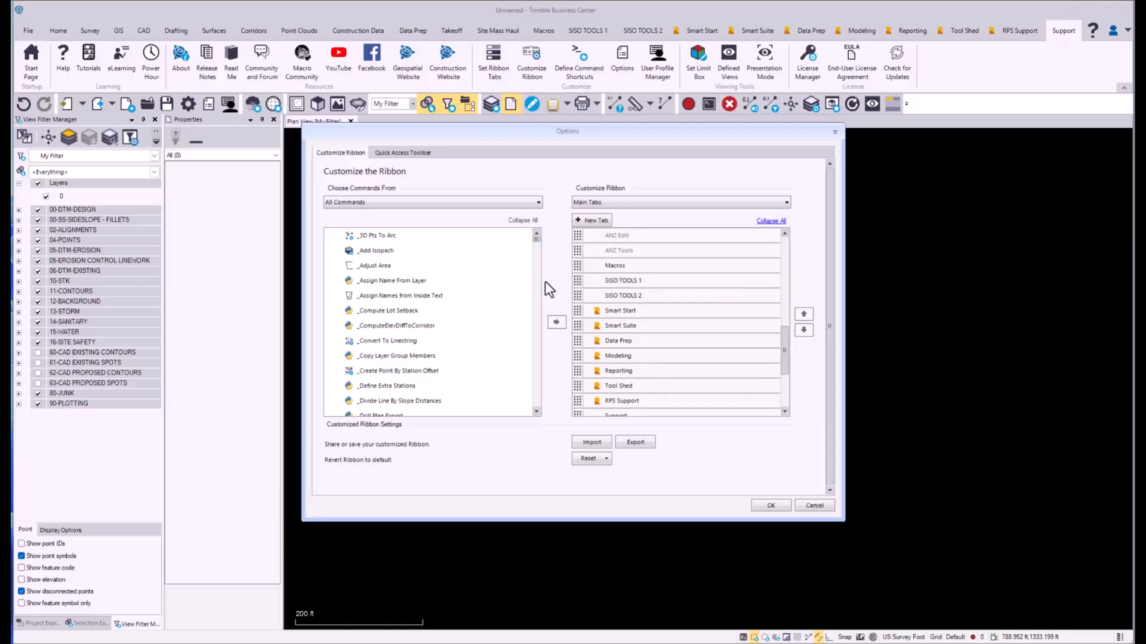
{"action": "left_click", "coordinate": [595, 219]}
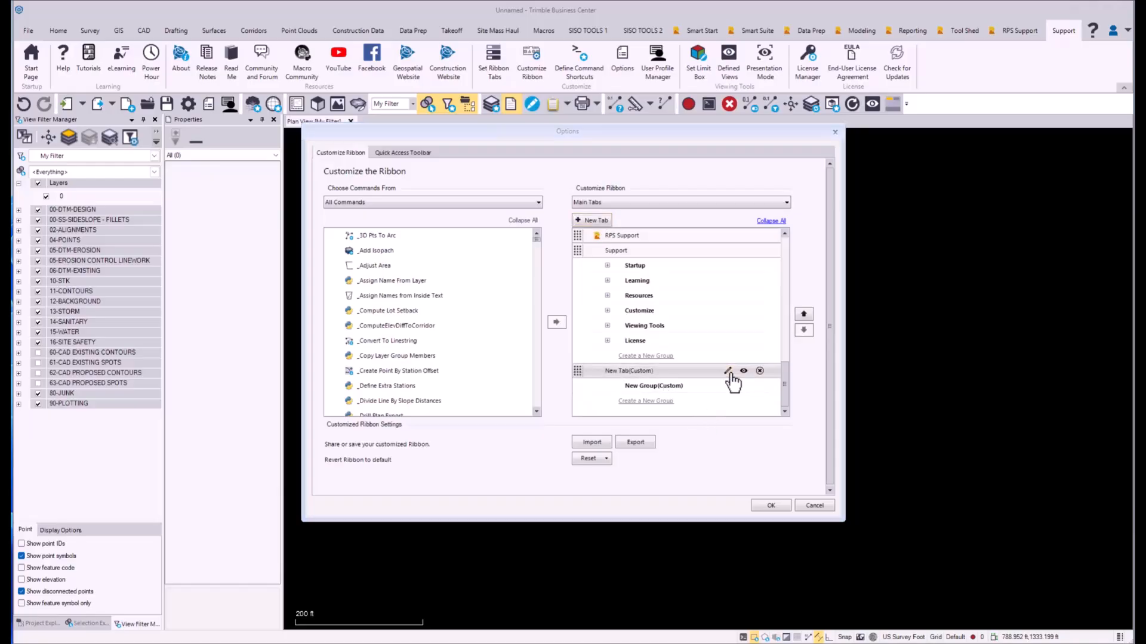
{"action": "left_click", "coordinate": [726, 370]}
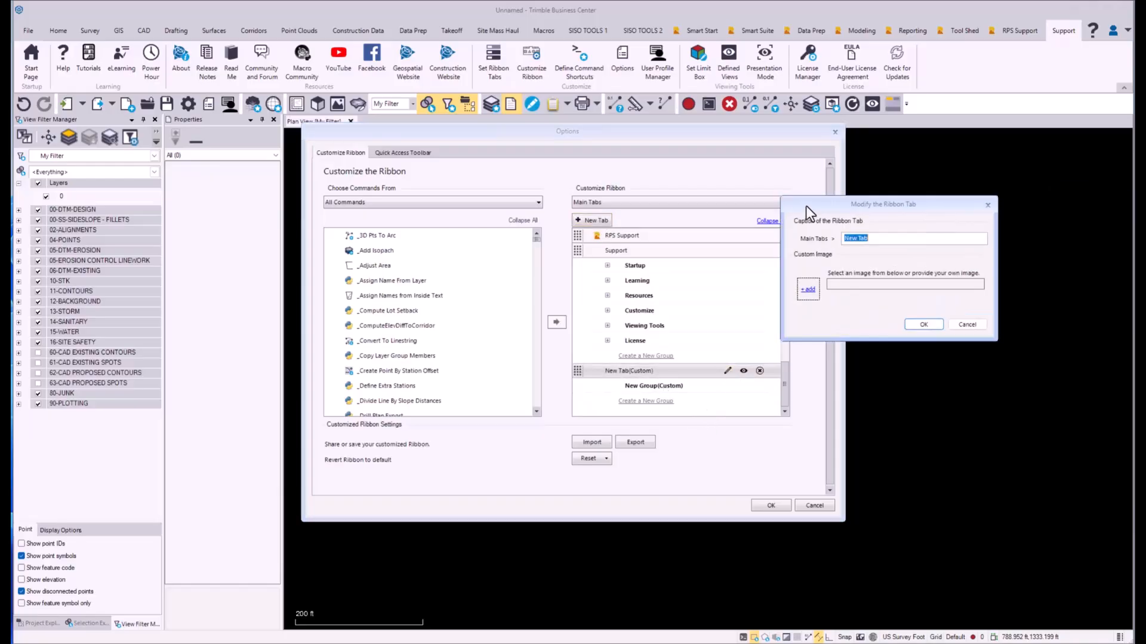
{"action": "left_click_drag", "start_coordinate": [806, 206], "coordinate": [459, 216]}
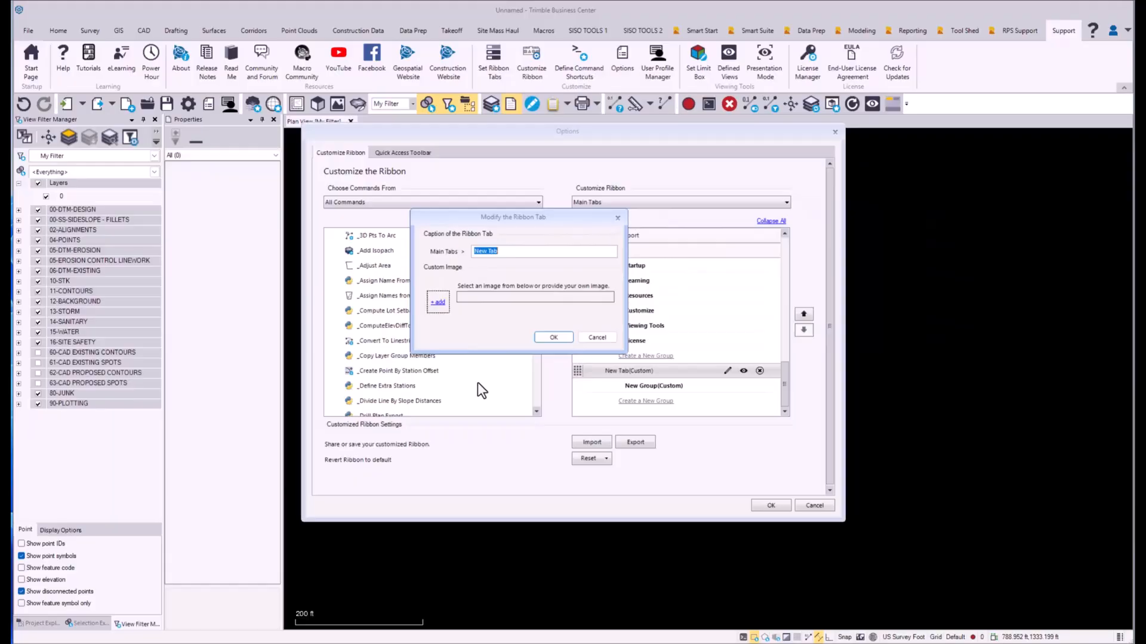
{"action": "type", "text": "RIBBON-1"}
{"action": "left_click", "coordinate": [556, 338]}
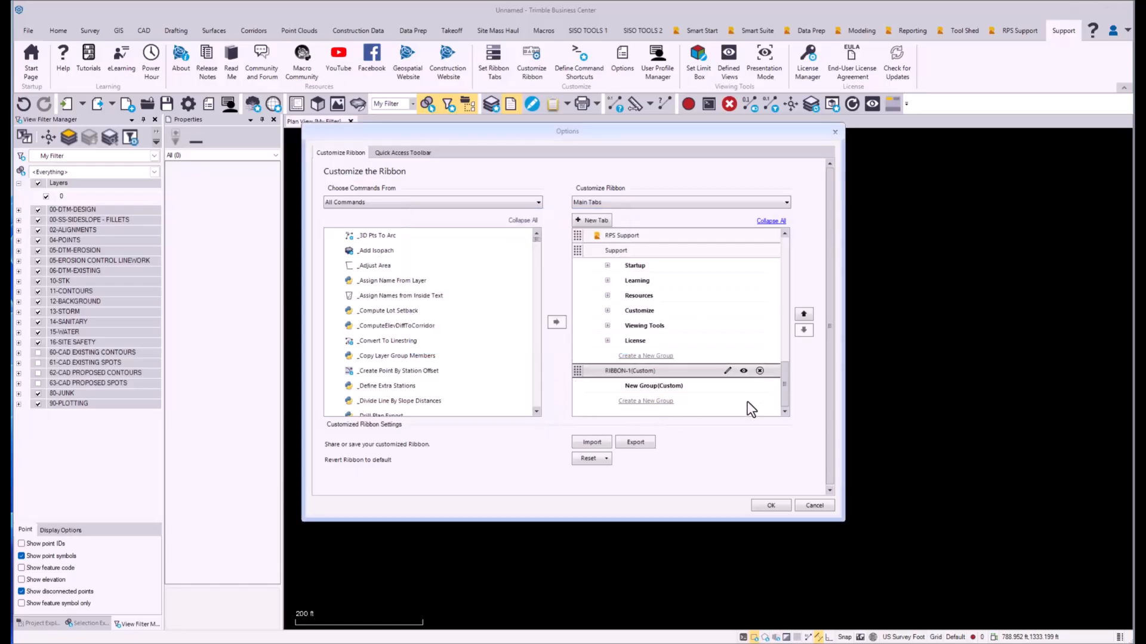
- Rename the default group in RIBBON-1 as CLEANUP and add a second group named CAD OBJECT
{"action": "left_click", "coordinate": [654, 385]}
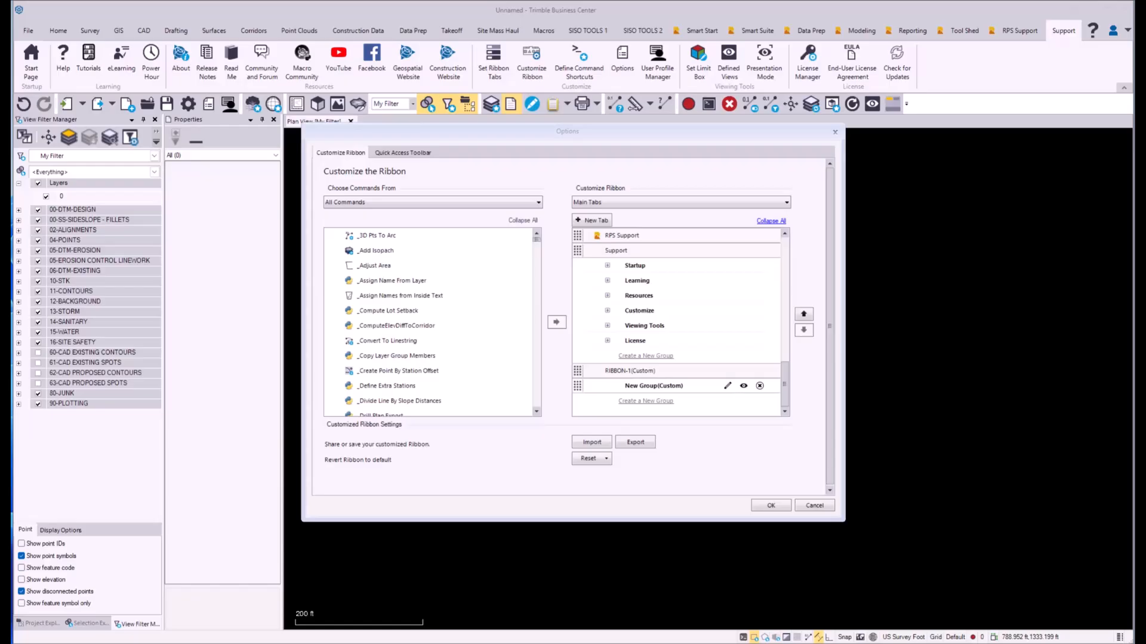
{"action": "key", "text": "Return"}
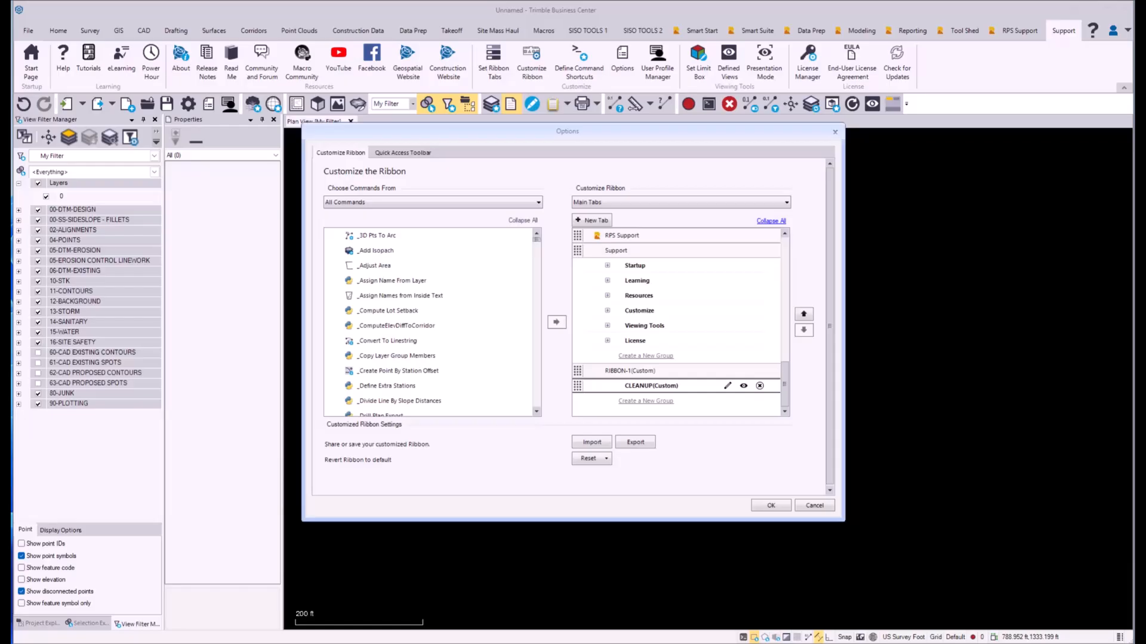
{"action": "left_click", "coordinate": [645, 401]}
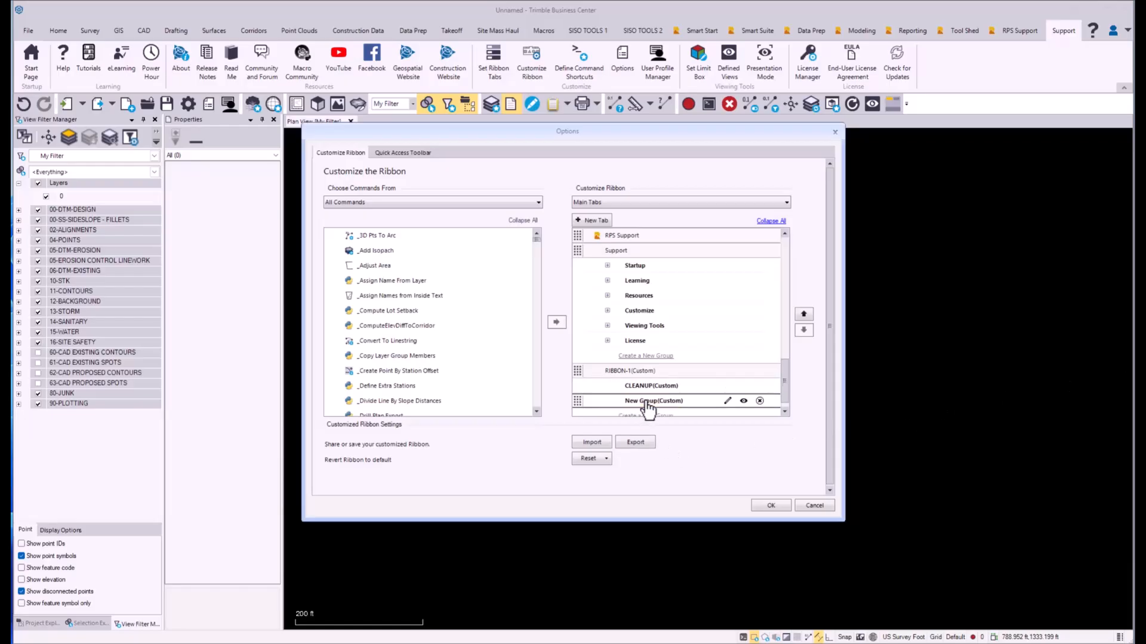
{"action": "left_click", "coordinate": [727, 401]}
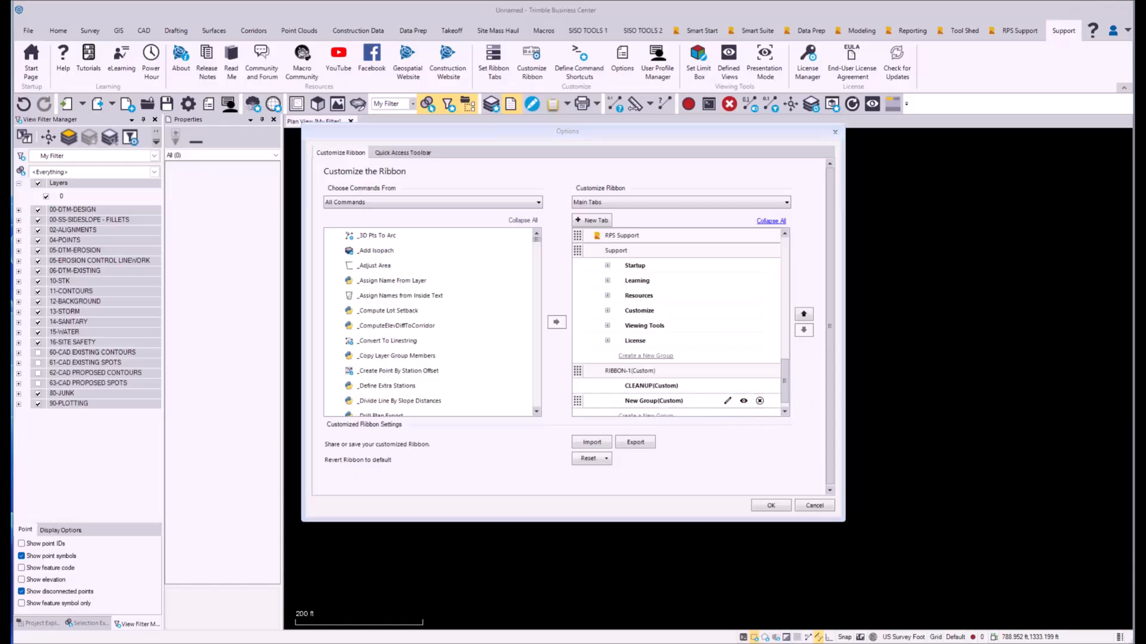
{"action": "left_click_drag", "start_coordinate": [943, 205], "coordinate": [816, 222]}
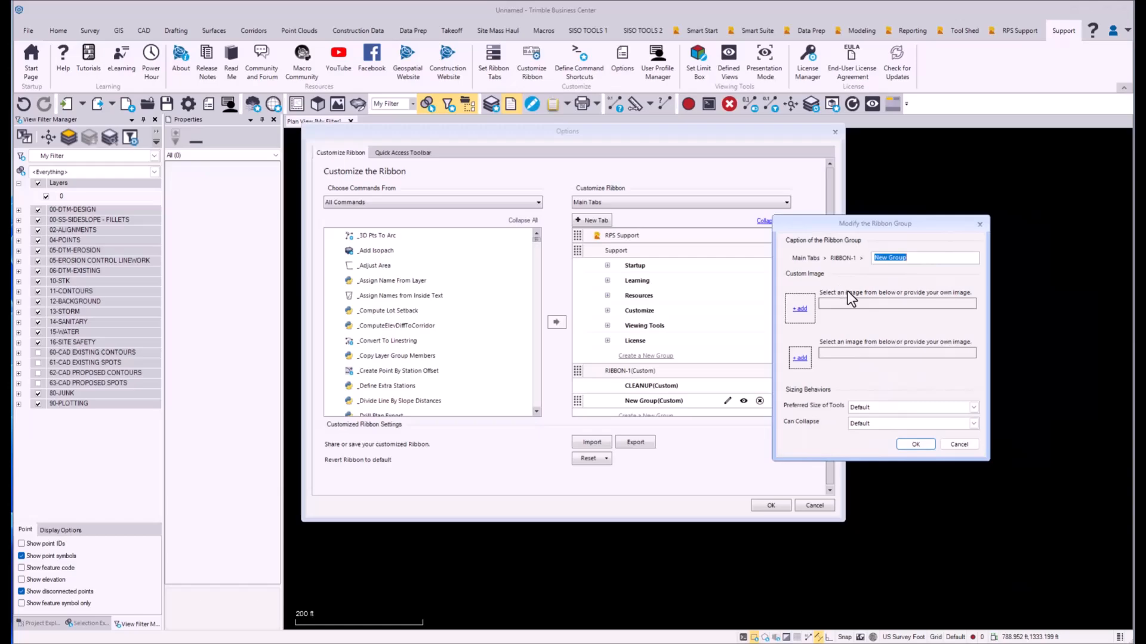
{"action": "type", "text": "CAD OBJECT"}
{"action": "key", "text": "Return"}
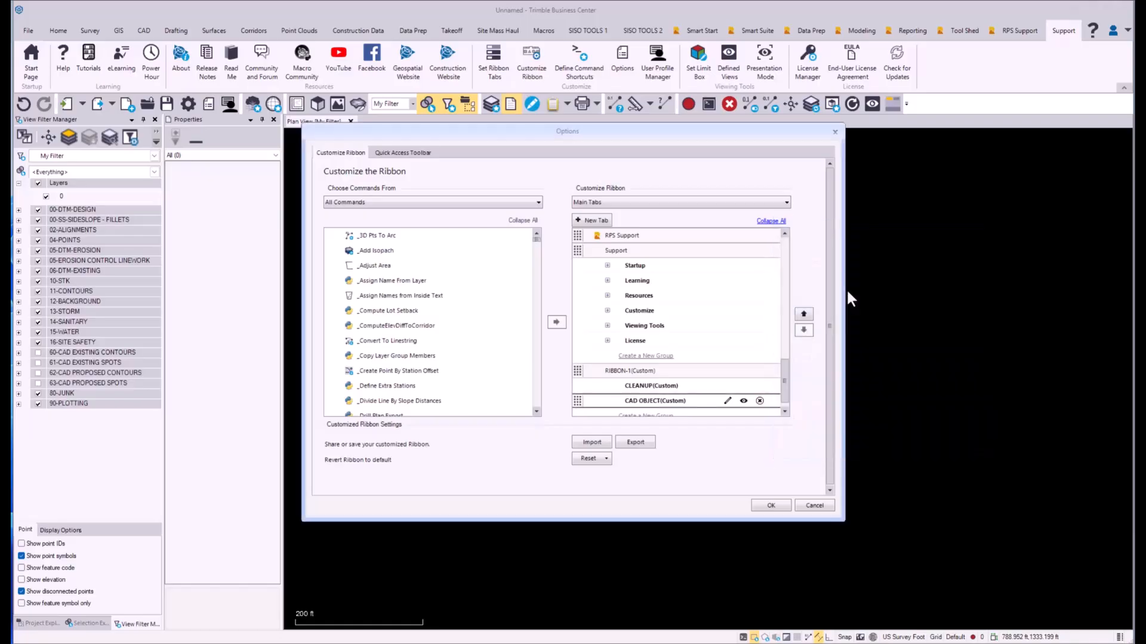
- Create a third group in the RIBBON-1 tab and name it MODIFY/EDIT
{"action": "scroll", "coordinate": [714, 327], "scroll_direction": "down", "scroll_amount": 1}
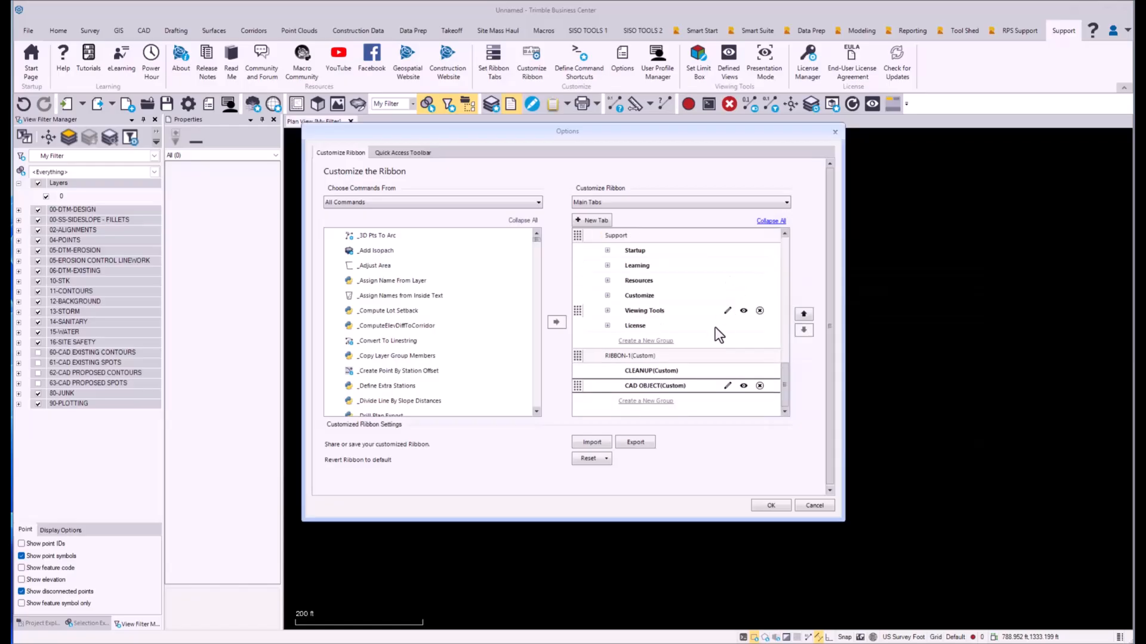
{"action": "left_click", "coordinate": [658, 402]}
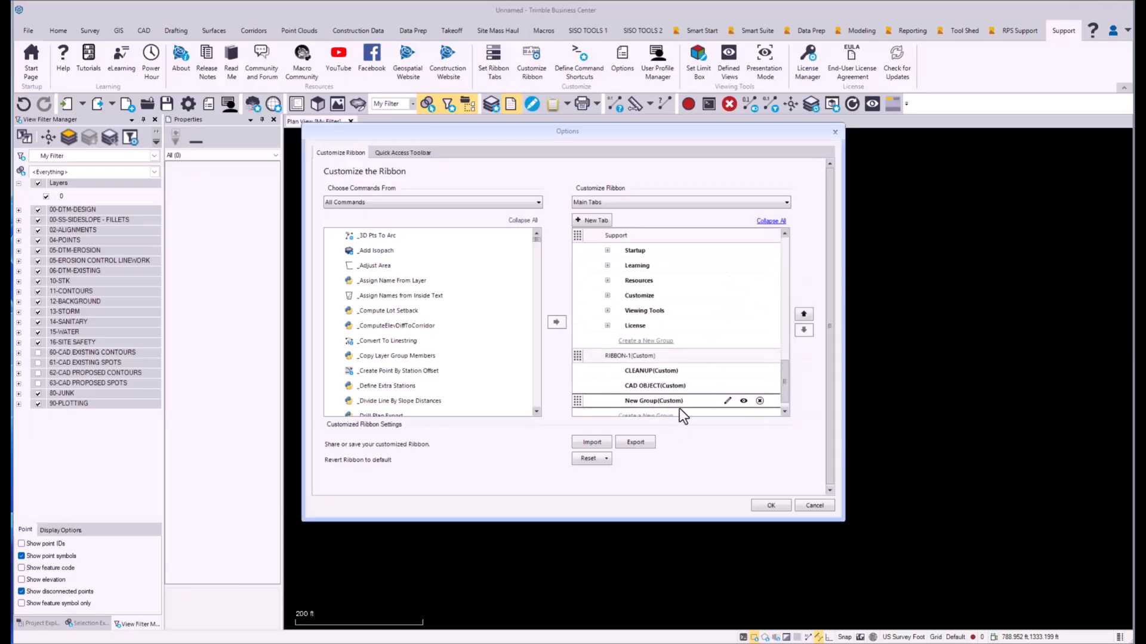
{"action": "left_click", "coordinate": [728, 401]}
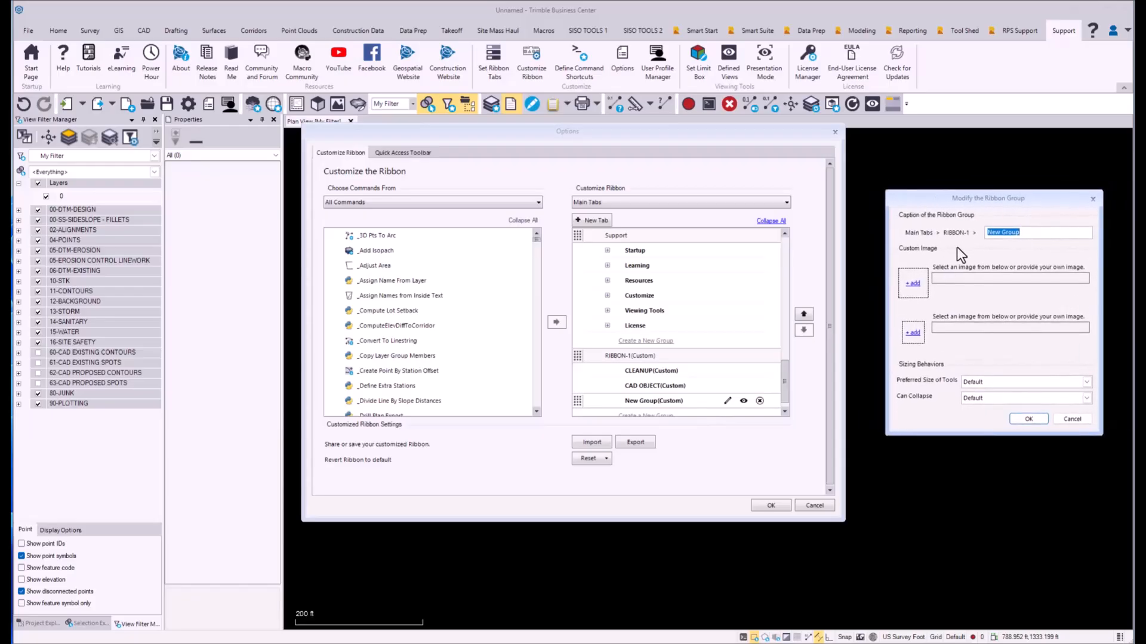
{"action": "type", "text": "MODIFY/EDIT"}
{"action": "left_click", "coordinate": [1031, 423]}
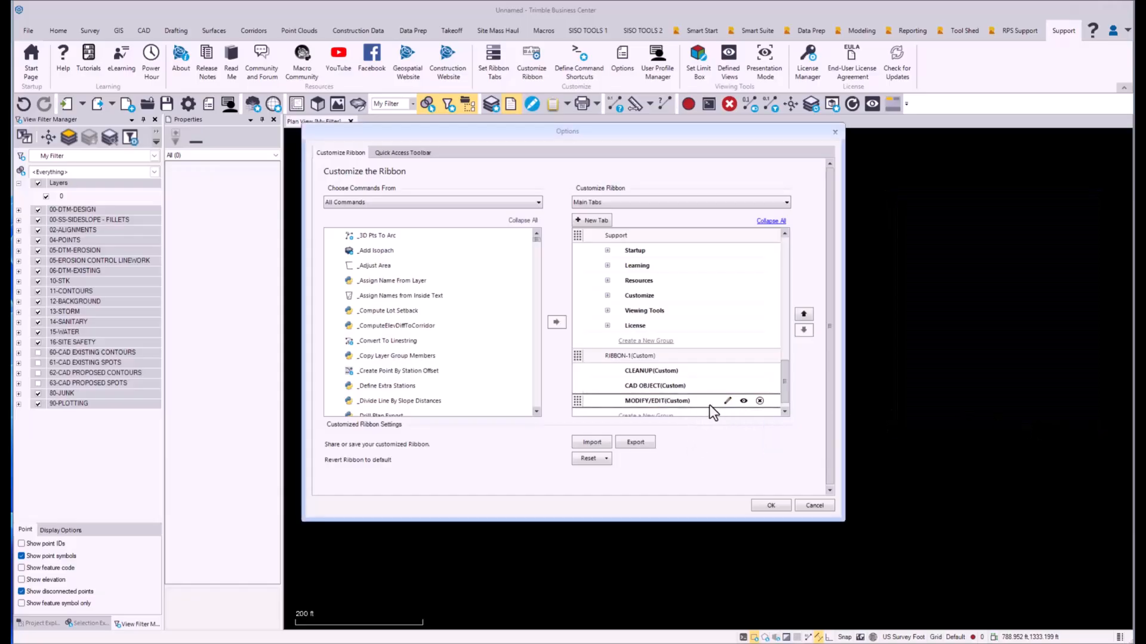
- Create a fourth group in the RIBBON-1 tab and name it 3D MODELING
{"action": "scroll", "coordinate": [709, 406], "scroll_direction": "down", "scroll_amount": 1}
{"action": "left_click", "coordinate": [655, 402]}
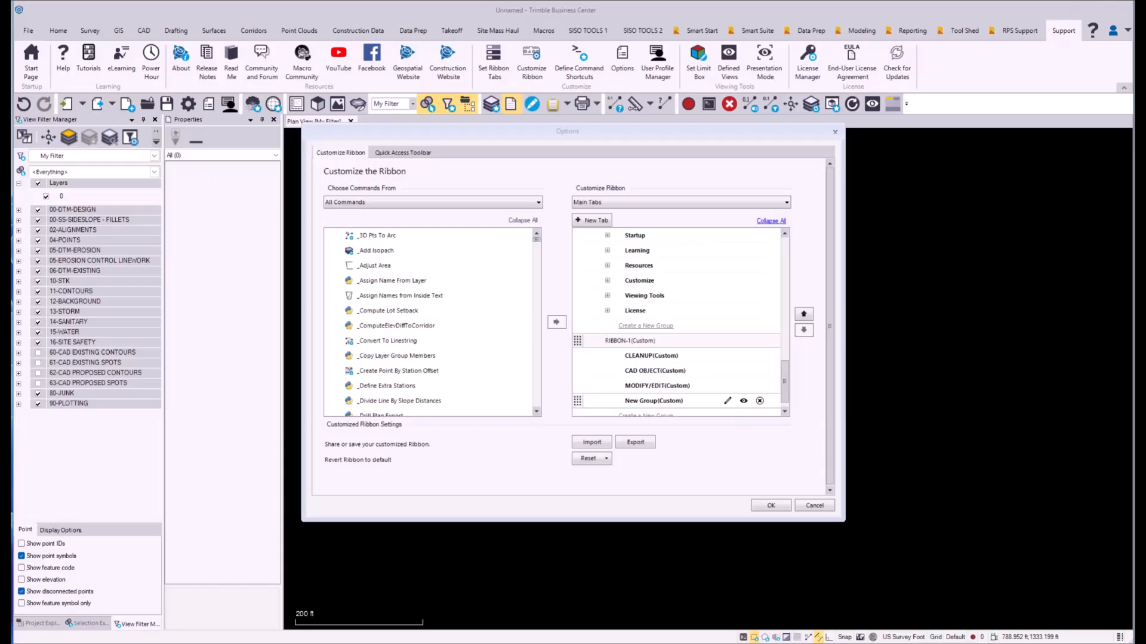
{"action": "left_click", "coordinate": [727, 401]}
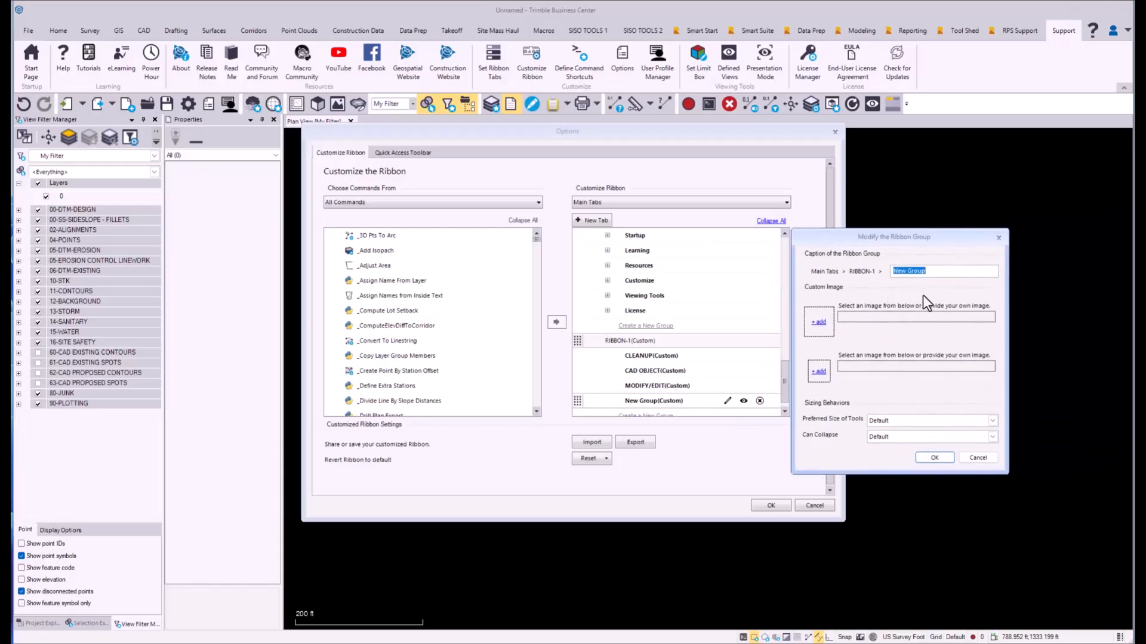
{"action": "type", "text": "3D MODELING"}
{"action": "left_click", "coordinate": [934, 457]}
- Add a second custom main tab below RIBBON-1 and name it RIBBON-2
{"action": "scroll", "coordinate": [786, 382], "scroll_direction": "down", "scroll_amount": 1}
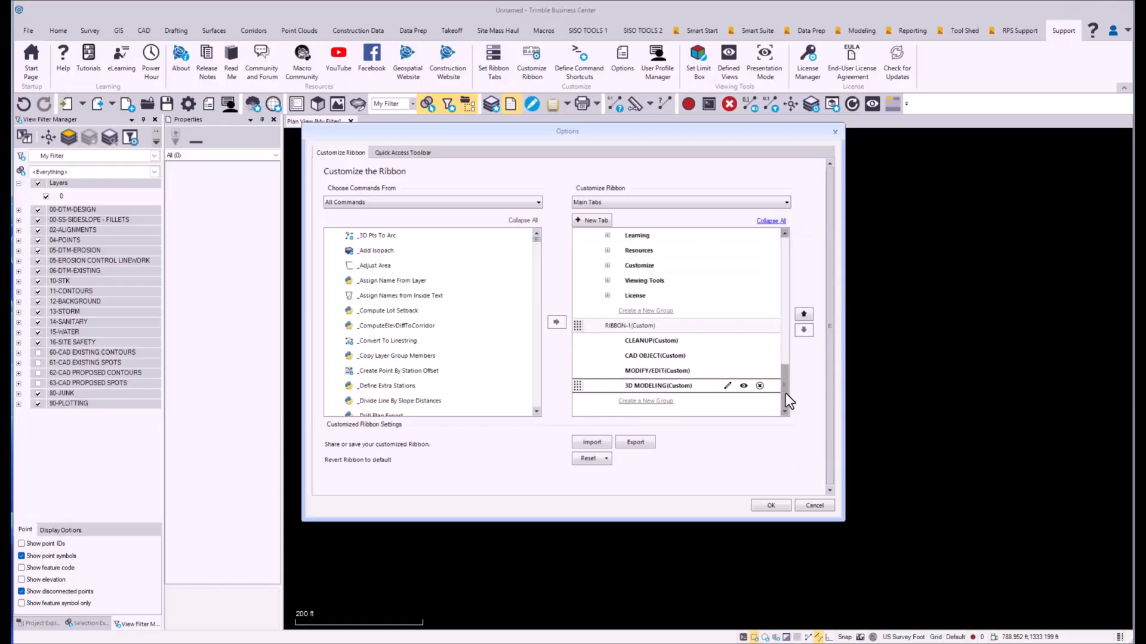
{"action": "left_click", "coordinate": [596, 221]}
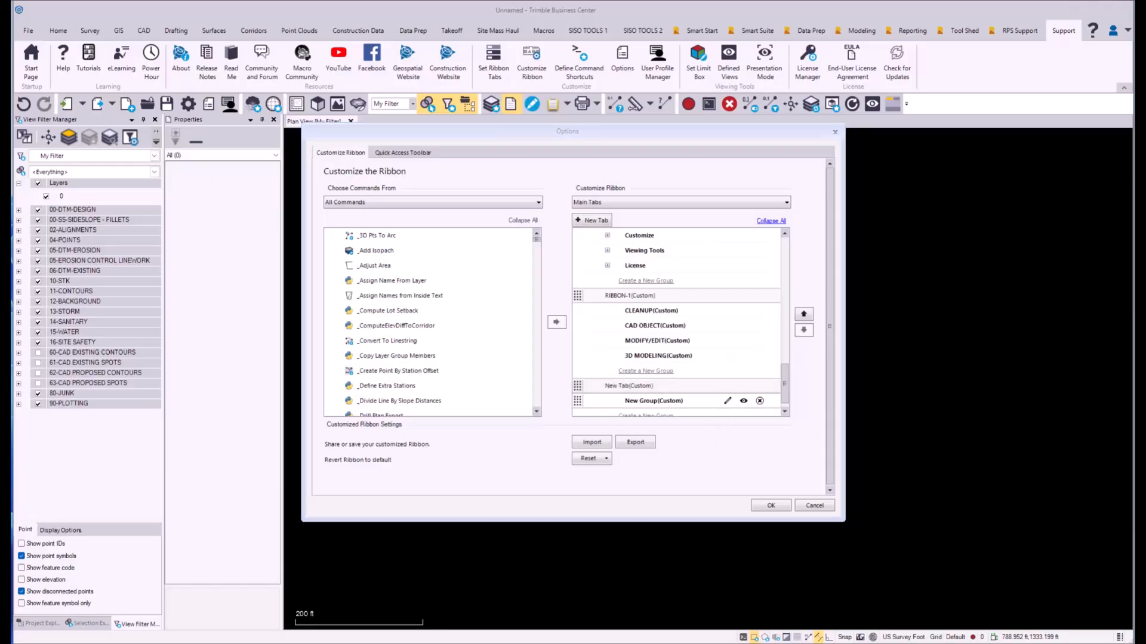
{"action": "left_click", "coordinate": [727, 386]}
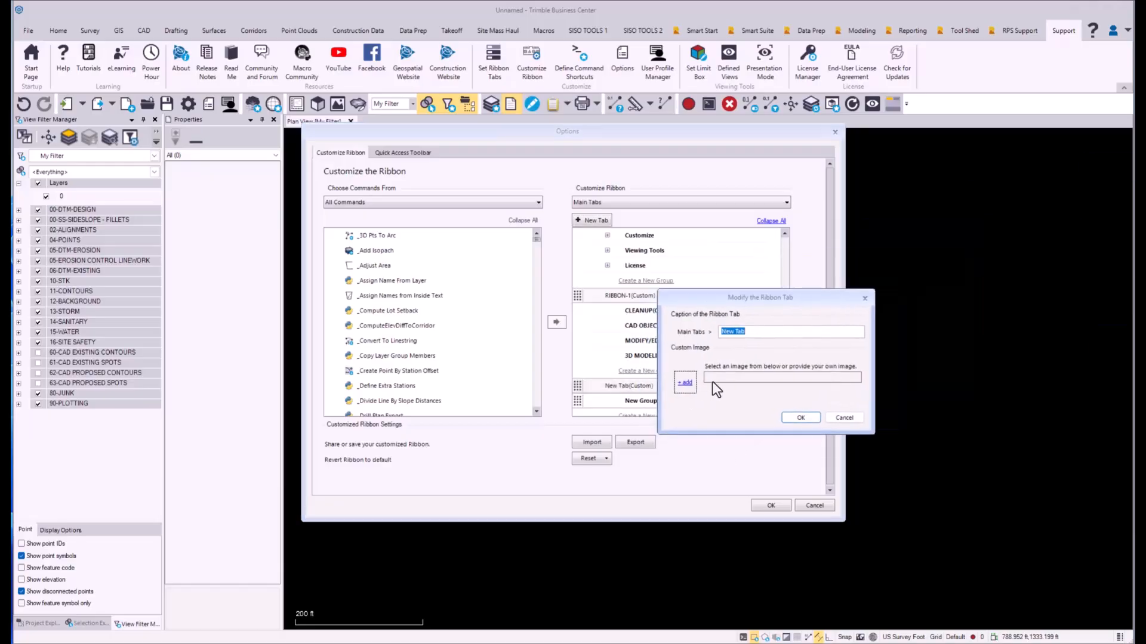
{"action": "type", "text": "RIBBON-2"}
{"action": "key", "text": "Return"}
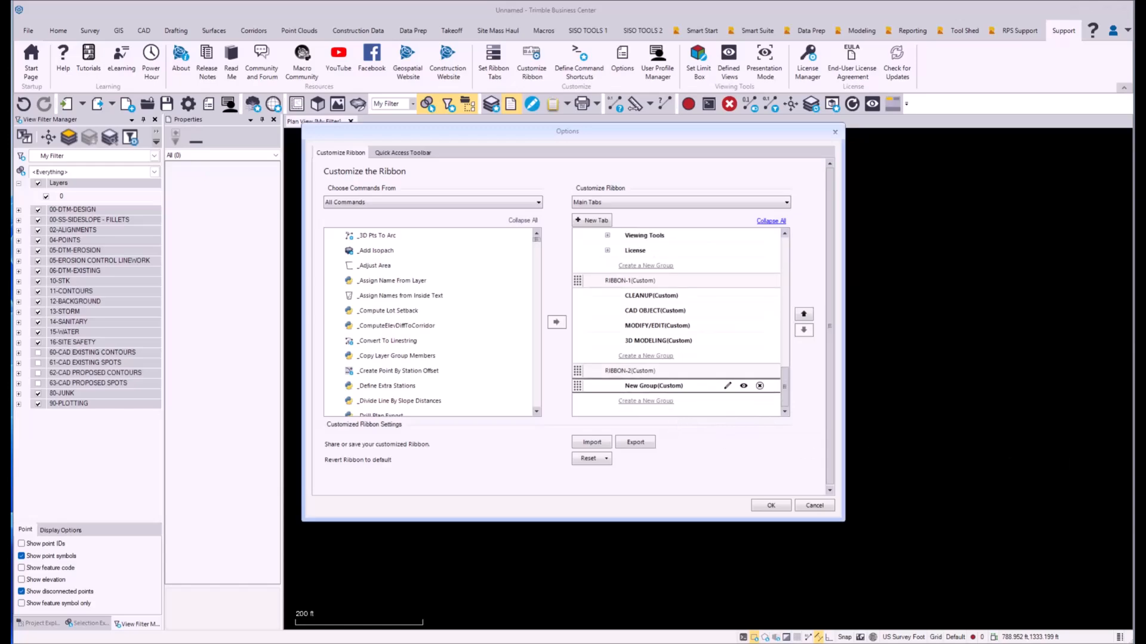
- Check the planned groups in the Word document and rename the default group in RIBBON-2 as ALIGNMENT/CORRIDOR
{"action": "left_click_drag", "start_coordinate": [1134, 90], "coordinate": [1004, 45]}
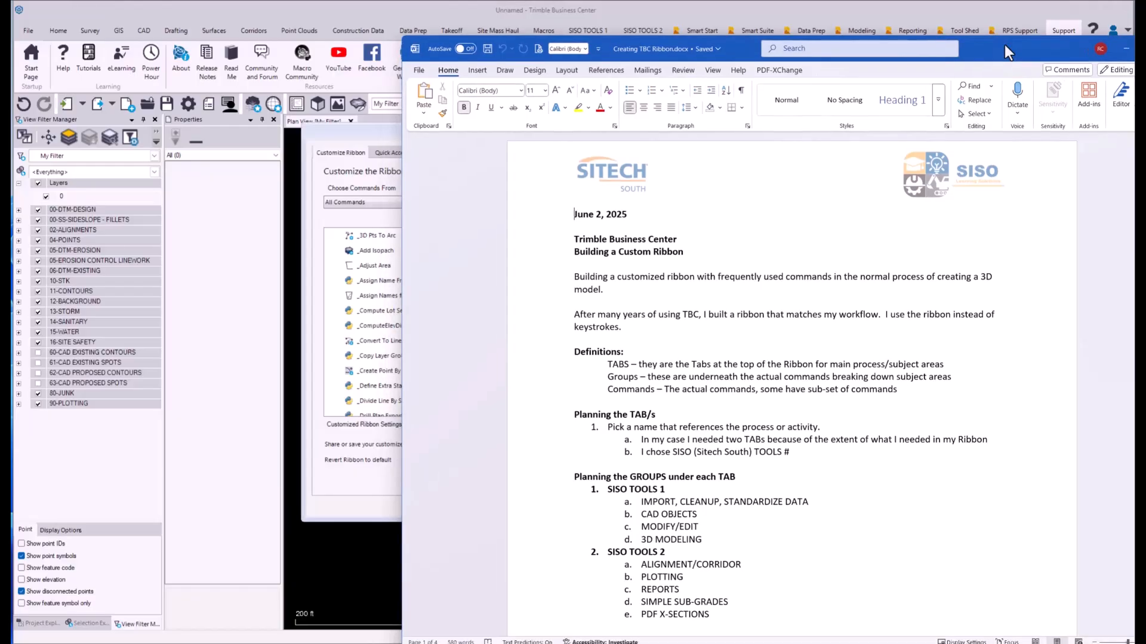
{"action": "left_click_drag", "start_coordinate": [1004, 44], "coordinate": [1145, 44]}
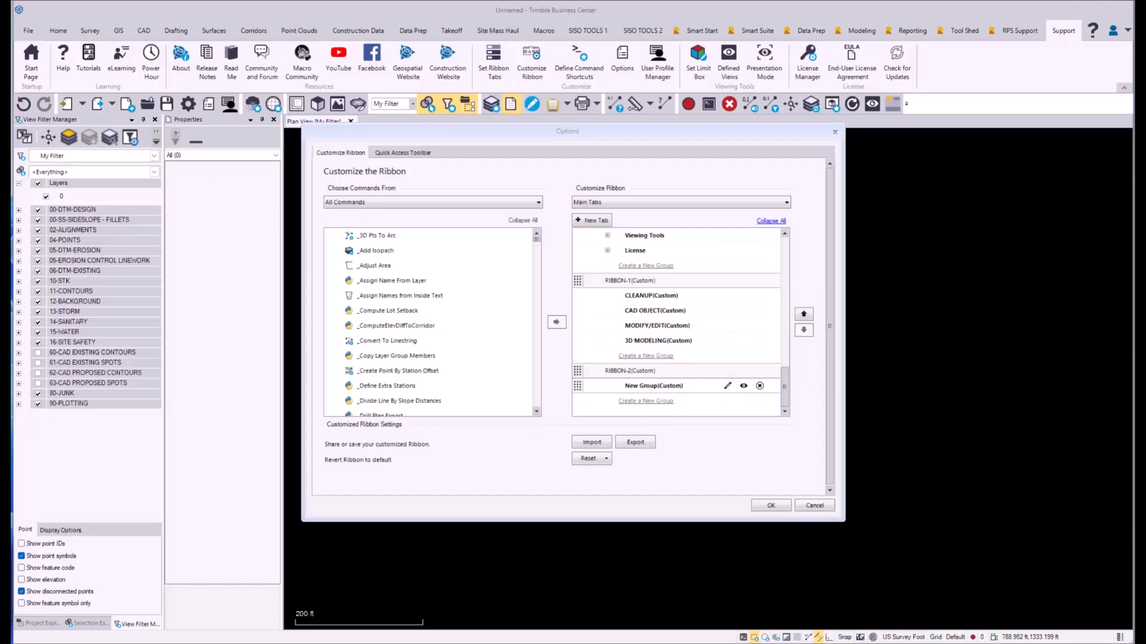
{"action": "left_click", "coordinate": [727, 385]}
{"action": "left_click_drag", "start_coordinate": [799, 192], "coordinate": [577, 189]}
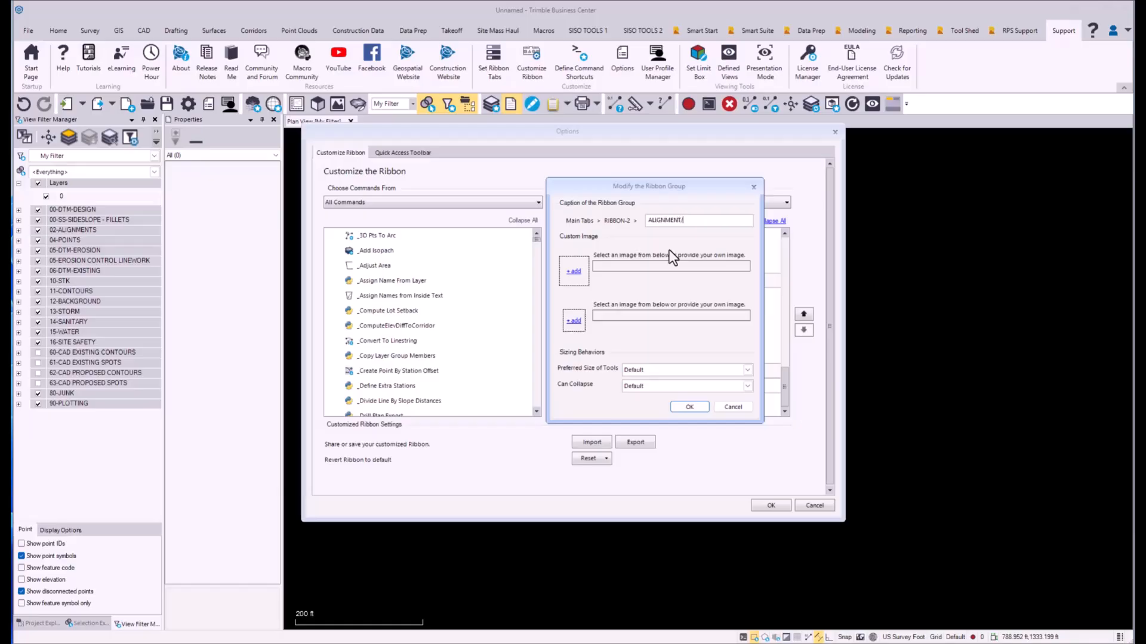
{"action": "type", "text": "DOR"}
{"action": "key", "text": "Return"}
- Create a new group under ALIGNMENT/CORRIDOR in the RIBBON-2 tab and name it PLOTTING
{"action": "left_click", "coordinate": [651, 401]}
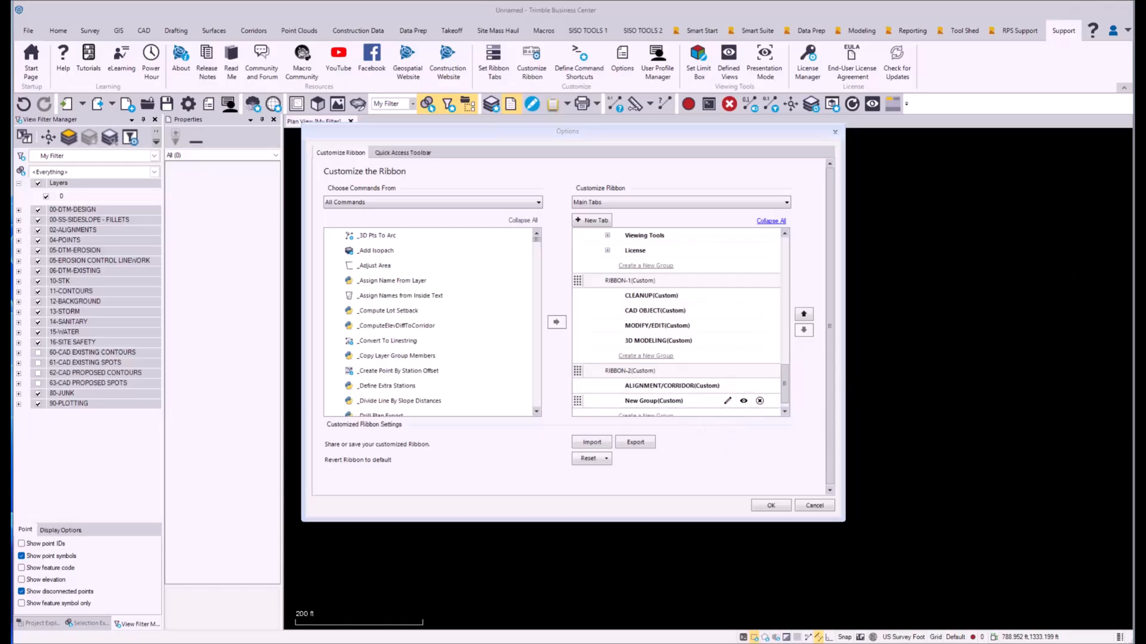
{"action": "left_click_drag", "start_coordinate": [900, 138], "coordinate": [673, 204]}
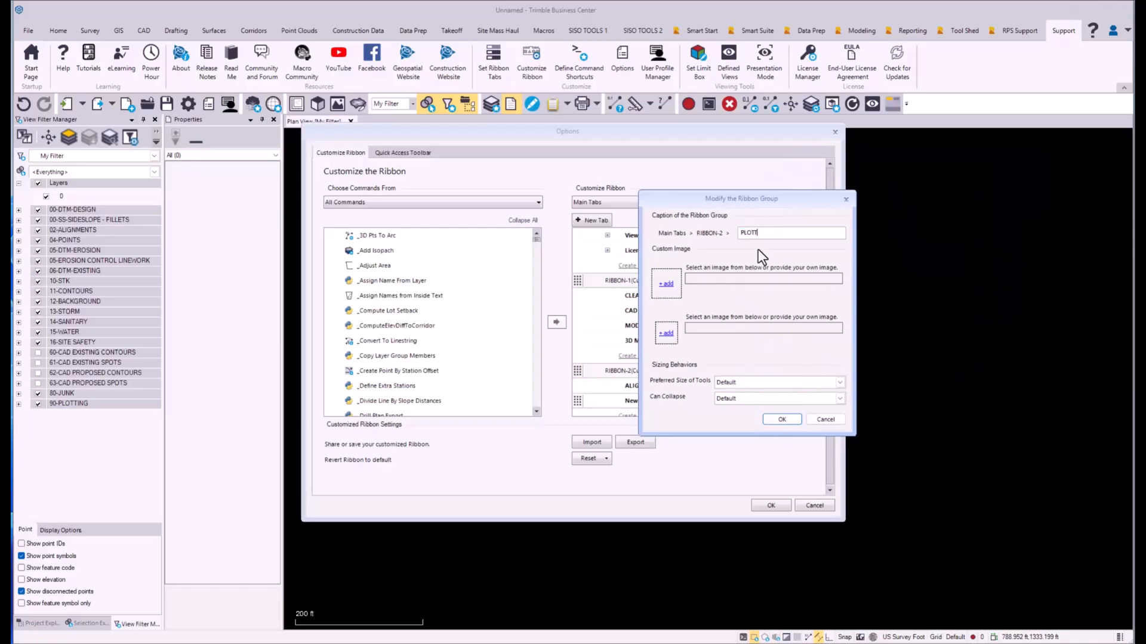
{"action": "key", "text": "Return"}
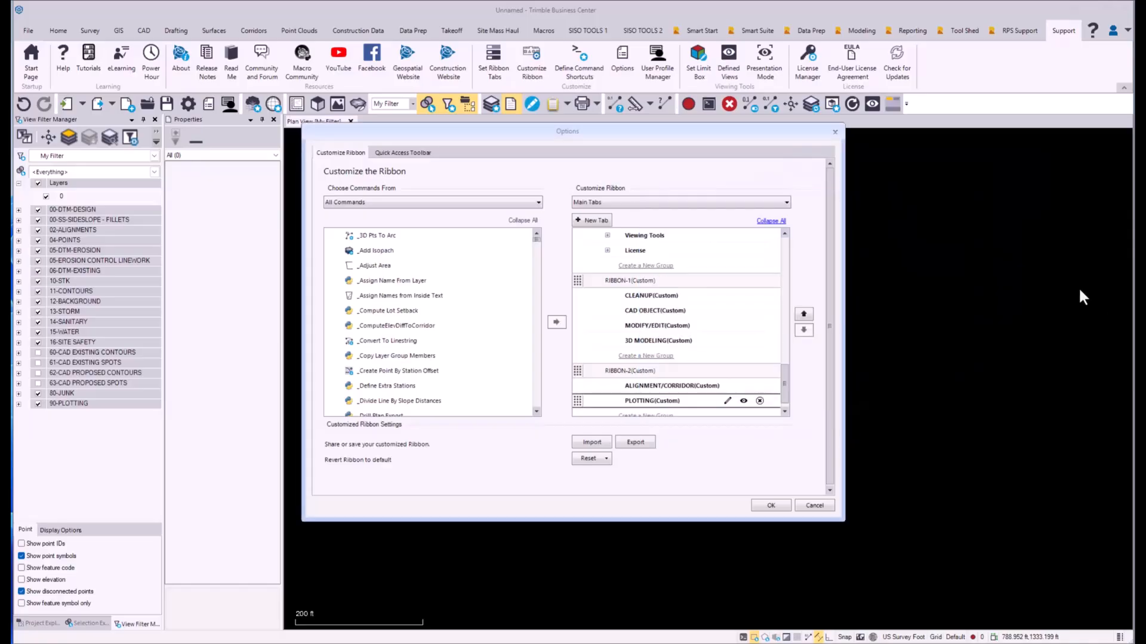
- Create a third group in the RIBBON-2 tab and name it REPORTS
{"action": "left_click", "coordinate": [665, 417]}
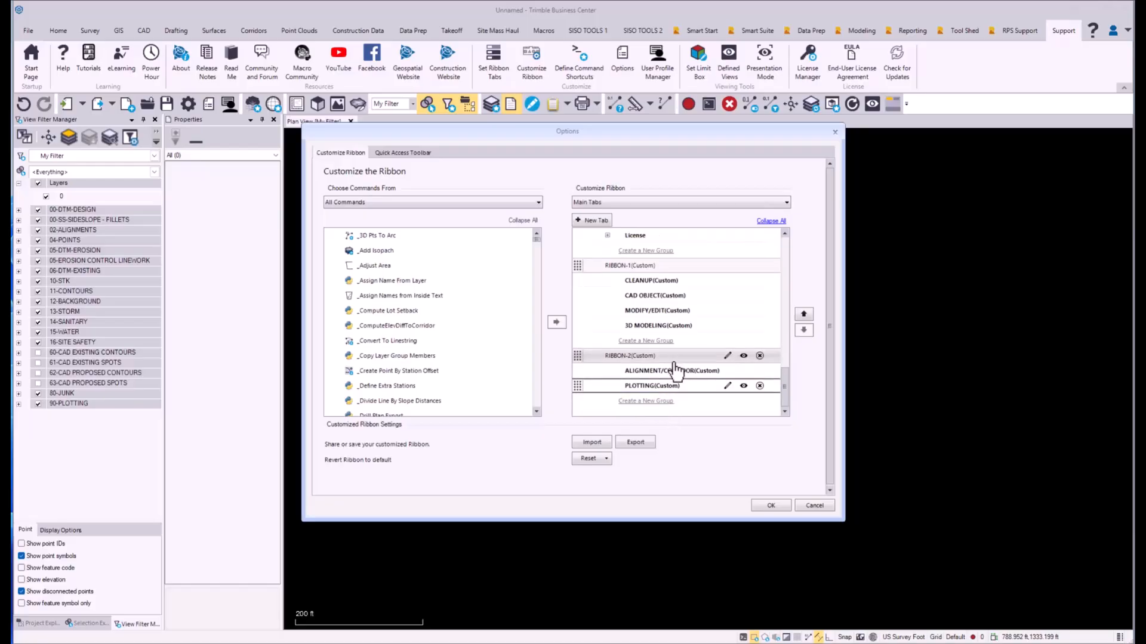
{"action": "left_click", "coordinate": [727, 400]}
{"action": "type", "text": "REPORTS"}
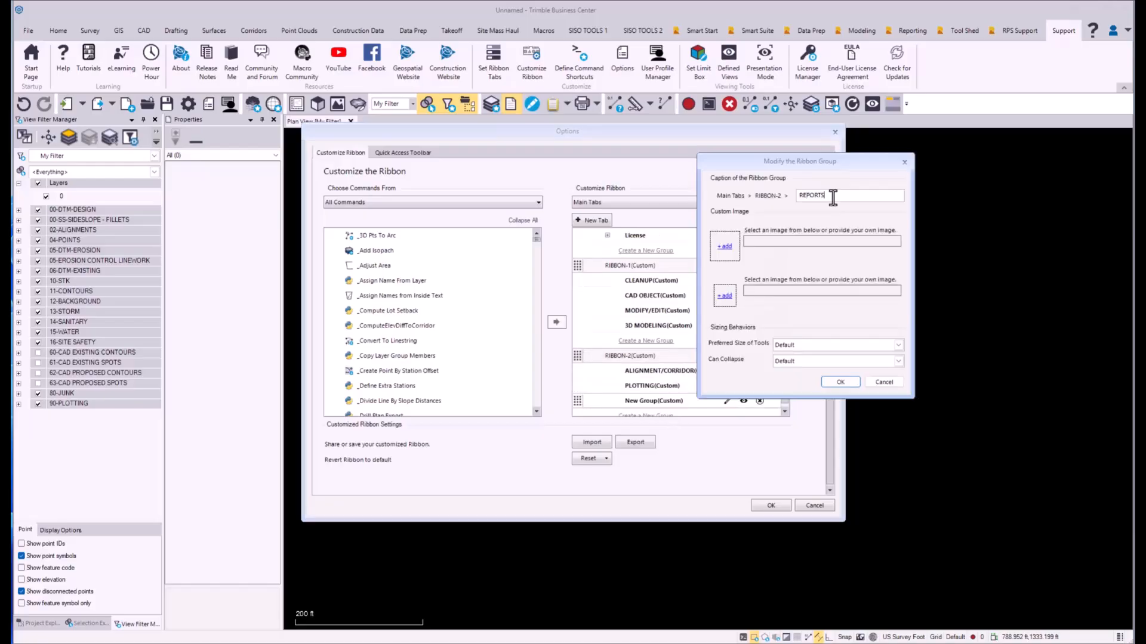
{"action": "key", "text": "Return"}
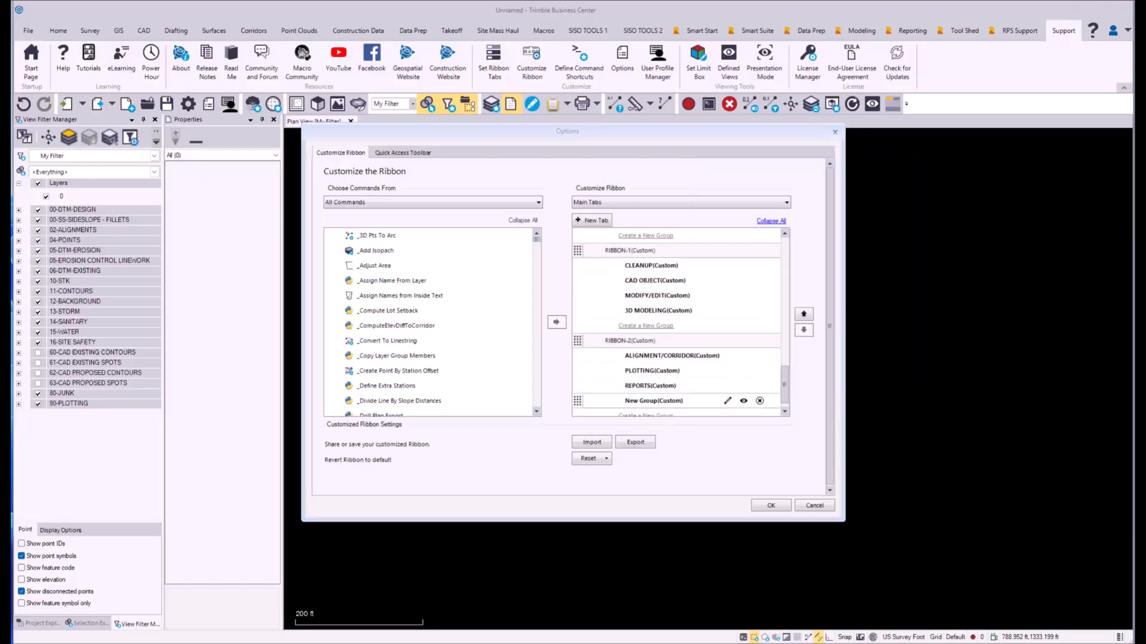
- Name the new group below REPORTS in the RIBBON-2 tab SIMPLE SUB-GRADES
{"action": "left_click", "coordinate": [727, 401]}
{"action": "left_click_drag", "start_coordinate": [722, 118], "coordinate": [657, 105]}
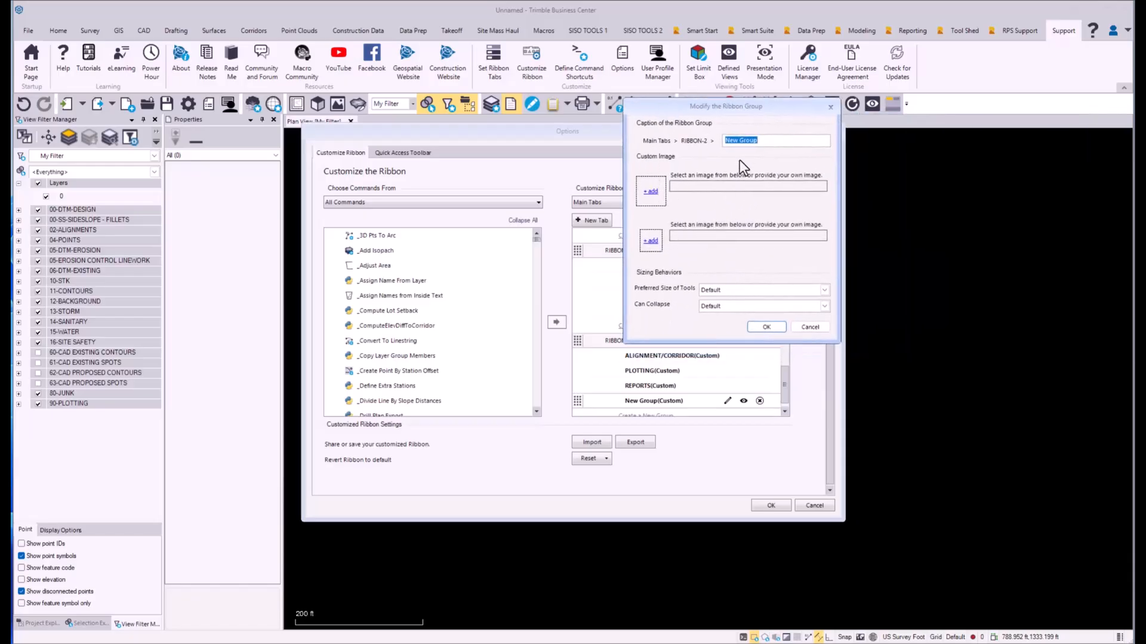
{"action": "type", "text": "SIMPLE SUB-GRADES"}
{"action": "left_click", "coordinate": [763, 327]}
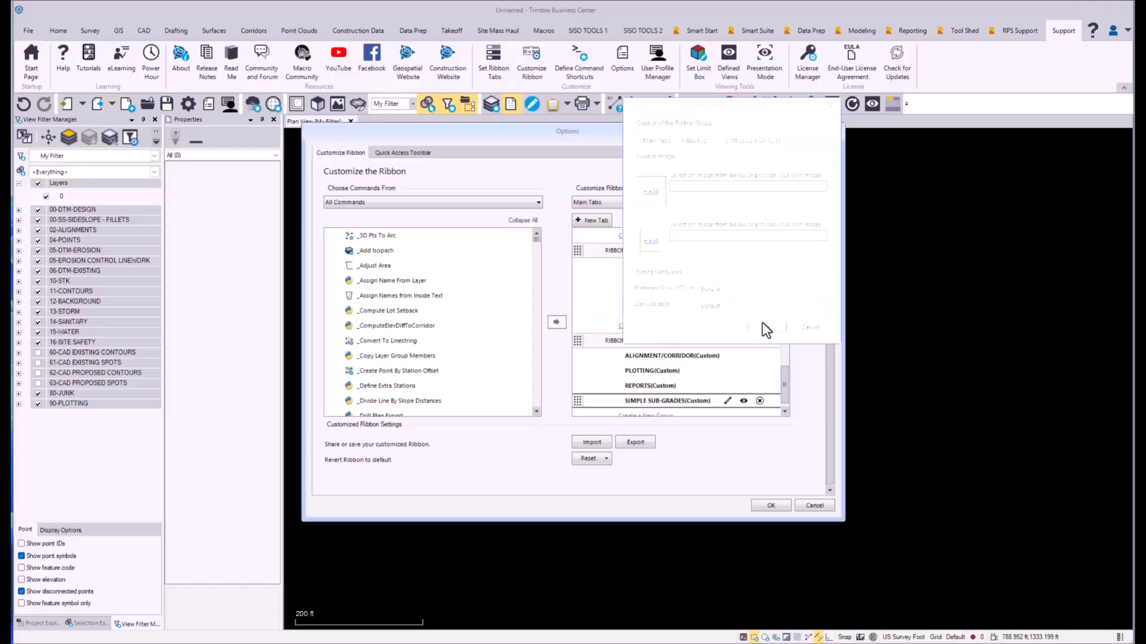
- Create a fifth group in the RIBBON-2 tab named PDF X-SECTIONS and apply the ribbon customization
{"action": "left_click", "coordinate": [785, 412]}
{"action": "left_click", "coordinate": [656, 401]}
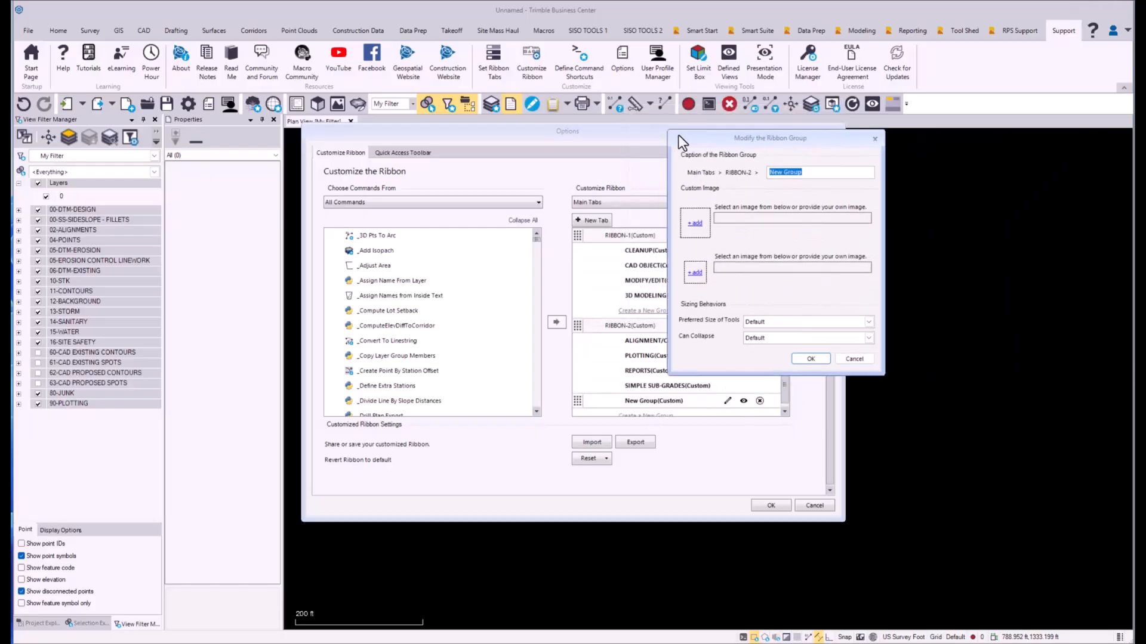
{"action": "left_click_drag", "start_coordinate": [678, 134], "coordinate": [558, 151]}
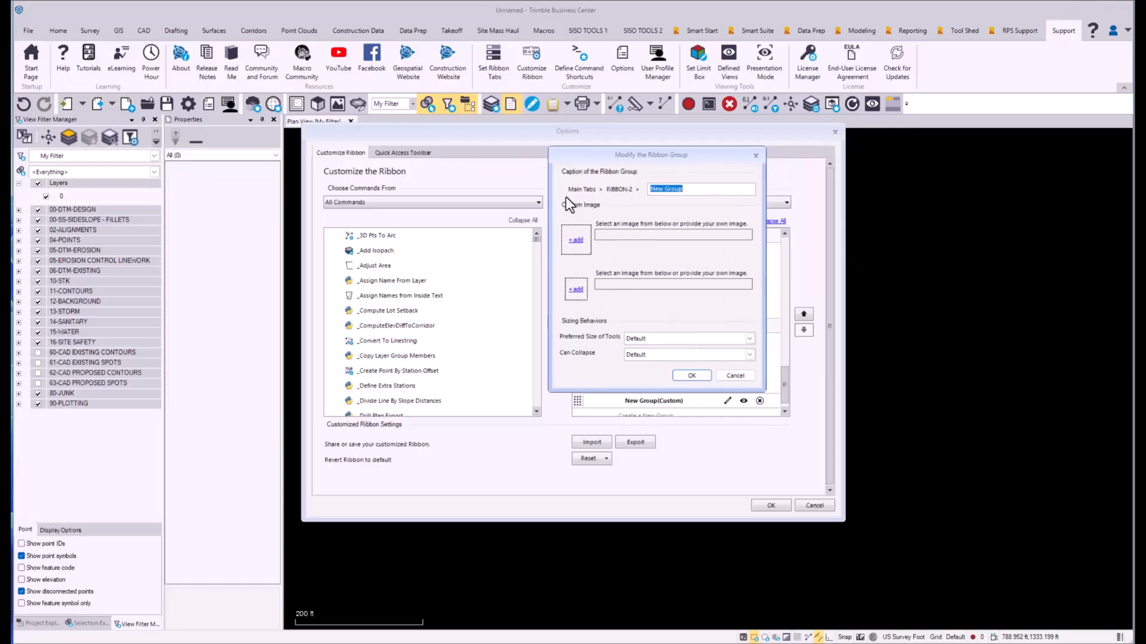
{"action": "type", "text": "PDF X-SECTIONS"}
{"action": "left_click", "coordinate": [692, 373]}
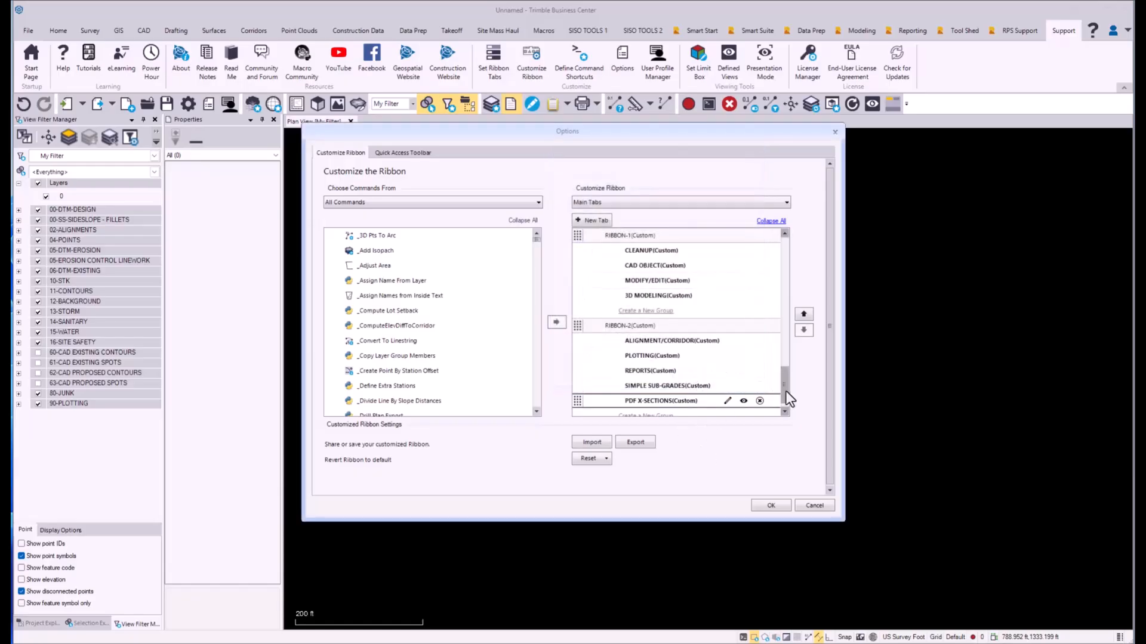
{"action": "mouse_move", "coordinate": [786, 391]}
{"action": "left_mouse_down"}
{"action": "mouse_move", "coordinate": [789, 359]}
{"action": "mouse_move", "coordinate": [789, 391]}
{"action": "mouse_move", "coordinate": [788, 378]}
{"action": "left_mouse_up"}
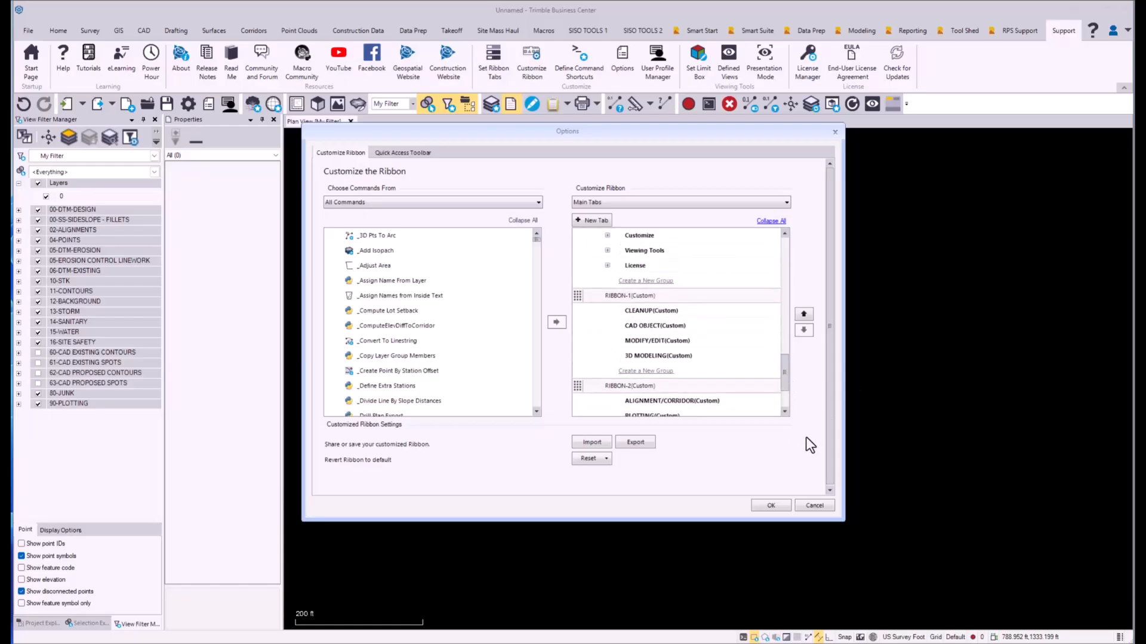
{"action": "left_click", "coordinate": [773, 507]}
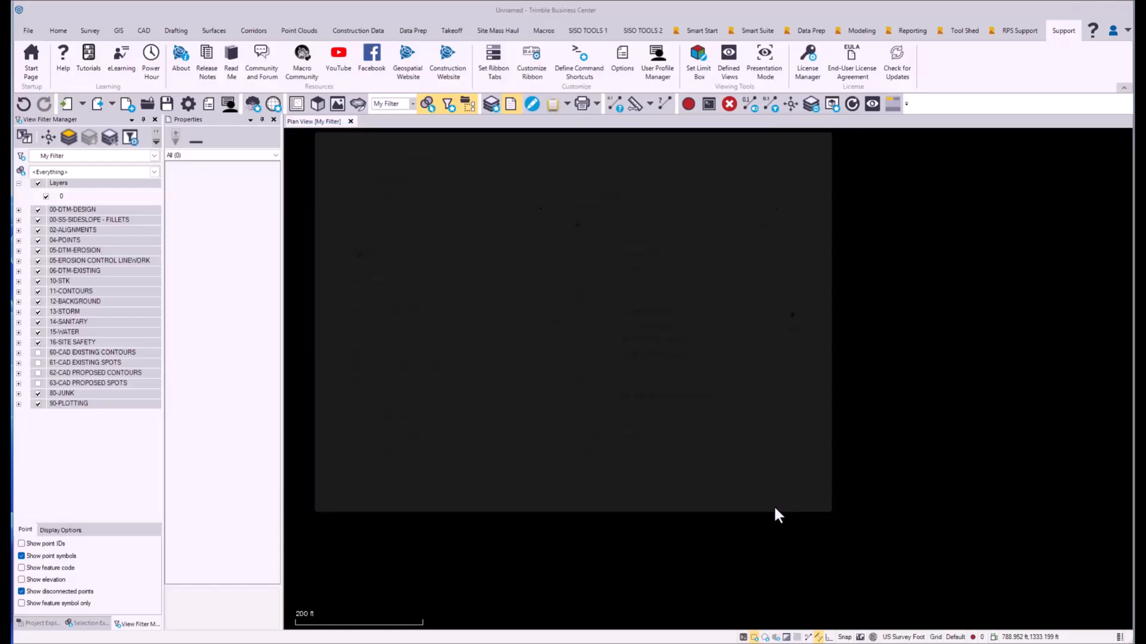
- Review the groups on the new RIBBON-1 and RIBBON-2 tabs, declining the reminder to save the project
{"action": "left_click", "coordinate": [1027, 34]}
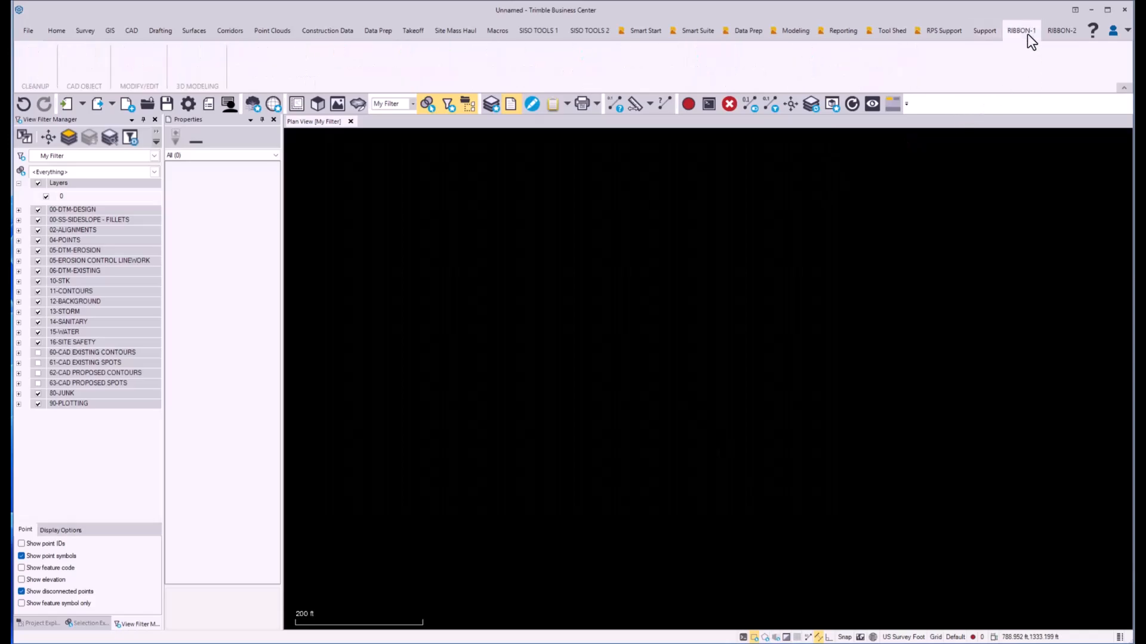
{"action": "left_click", "coordinate": [1061, 27]}
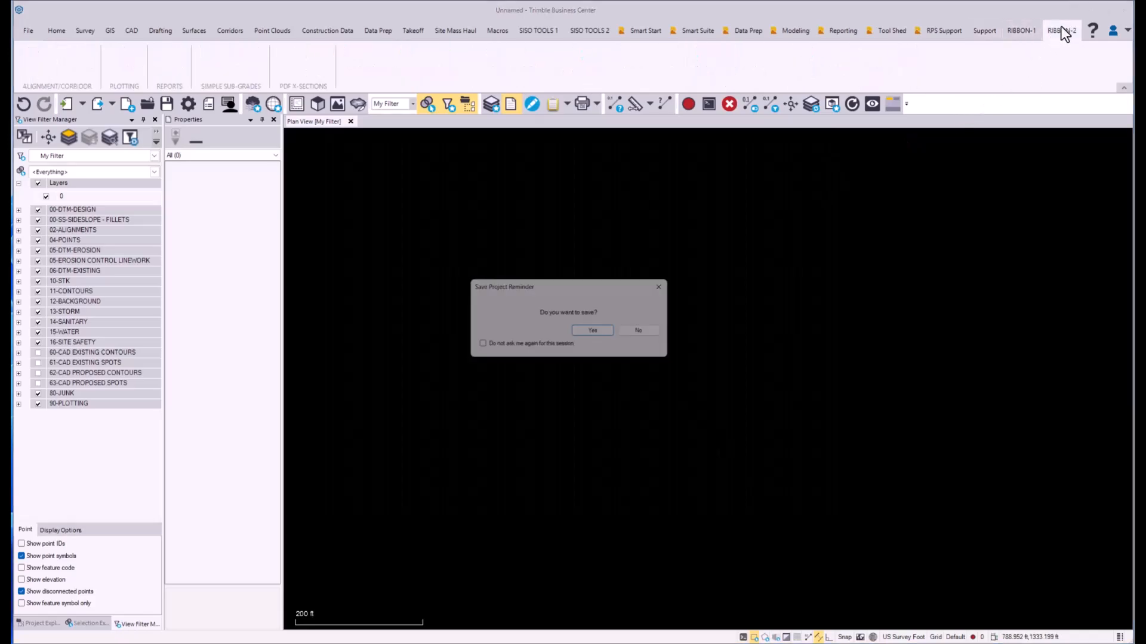
{"action": "left_click", "coordinate": [649, 333]}
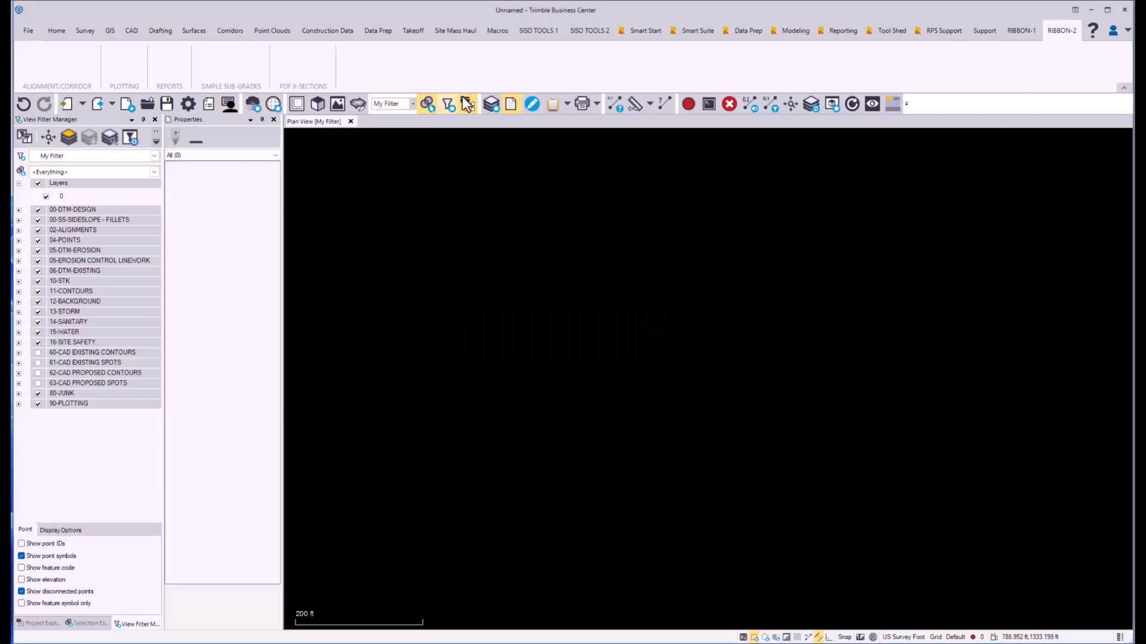
{"action": "left_click", "coordinate": [1014, 30]}
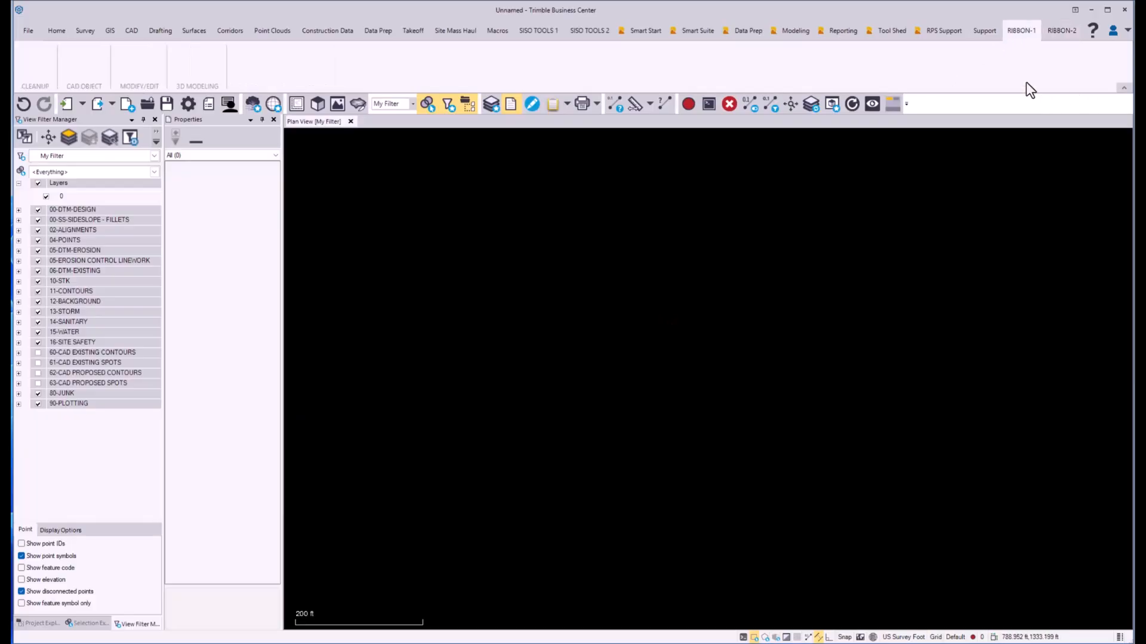
- Reopen the ribbon customization and select the CLEANUP group in the RIBBON-1 tab
{"action": "right_click", "coordinate": [969, 203]}
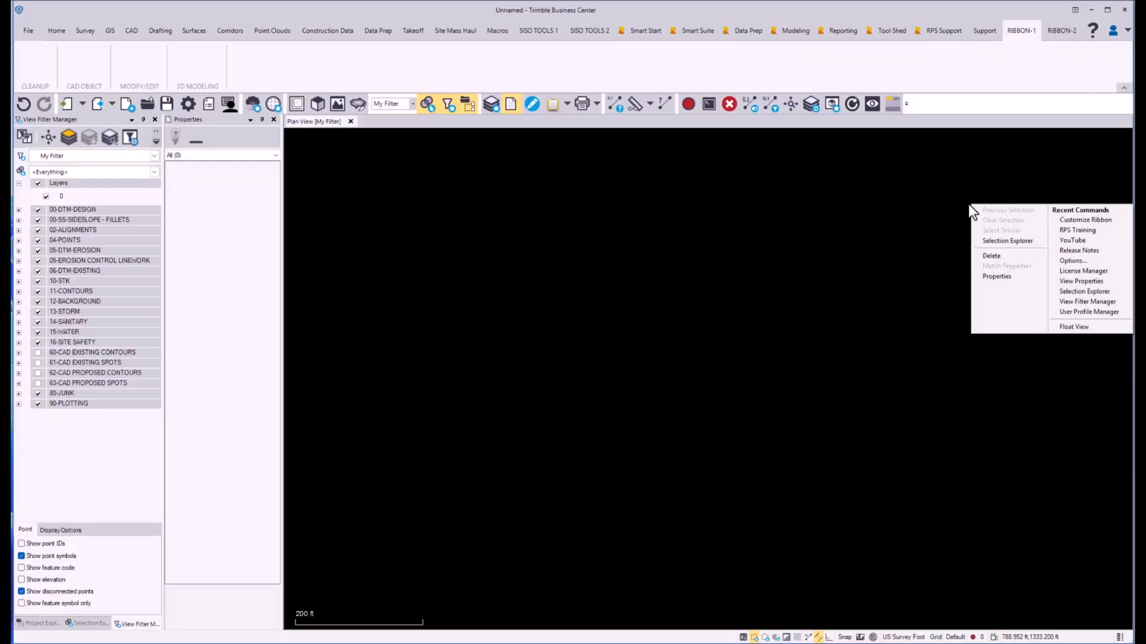
{"action": "left_click", "coordinate": [1084, 220]}
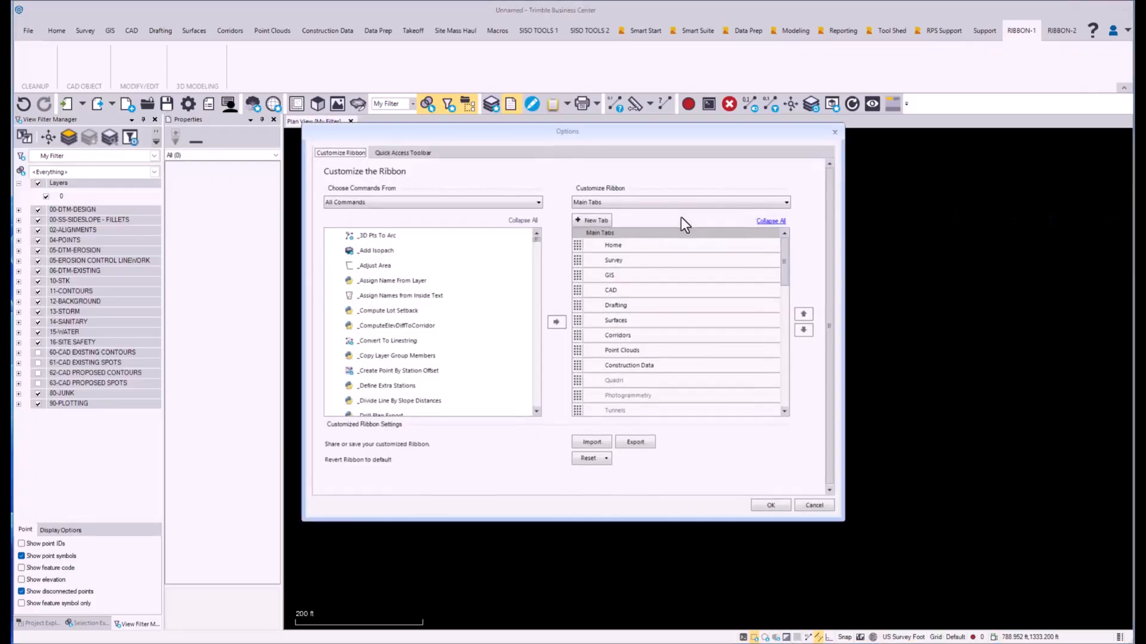
{"action": "scroll", "coordinate": [742, 302], "scroll_direction": "down", "scroll_amount": 7}
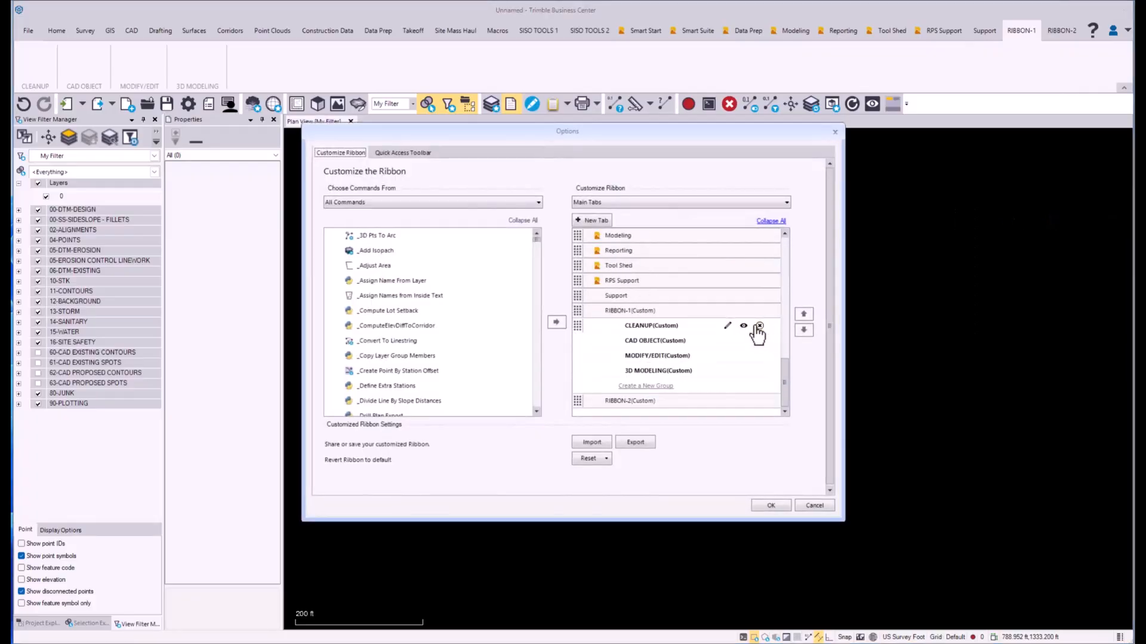
{"action": "left_click", "coordinate": [650, 327]}
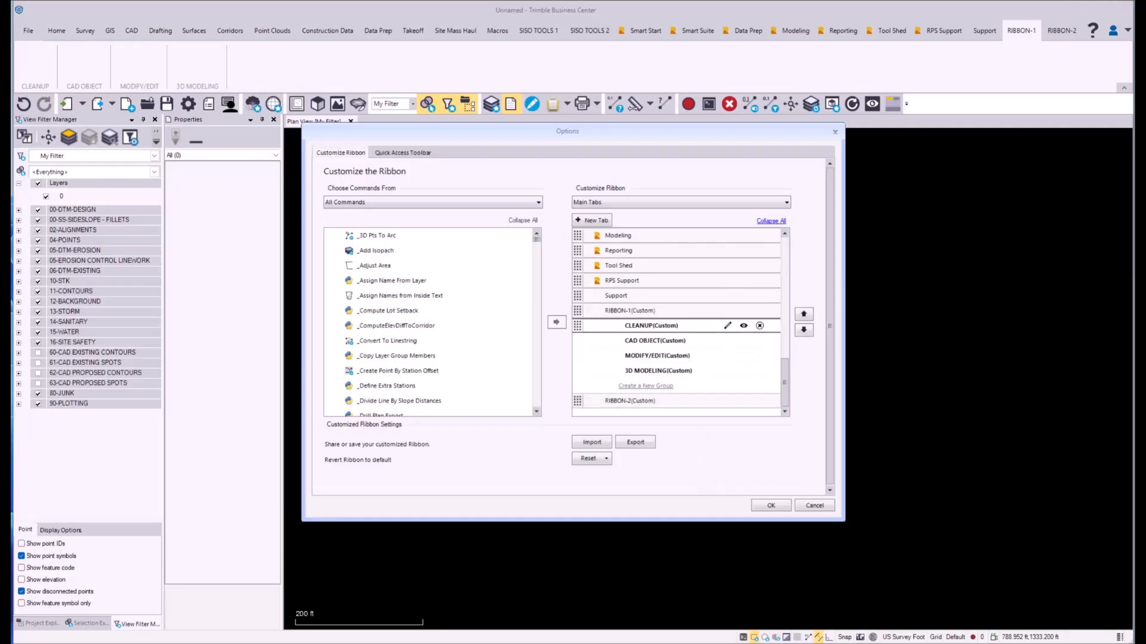
- Check the planned commands for the import and cleanup group in the Word document, and return to the ribbon customization
{"action": "left_click_drag", "start_coordinate": [1133, 31], "coordinate": [997, 34]}
{"action": "scroll", "coordinate": [834, 417], "scroll_direction": "down", "scroll_amount": 4}
{"action": "scroll", "coordinate": [816, 424], "scroll_direction": "down", "scroll_amount": 1}
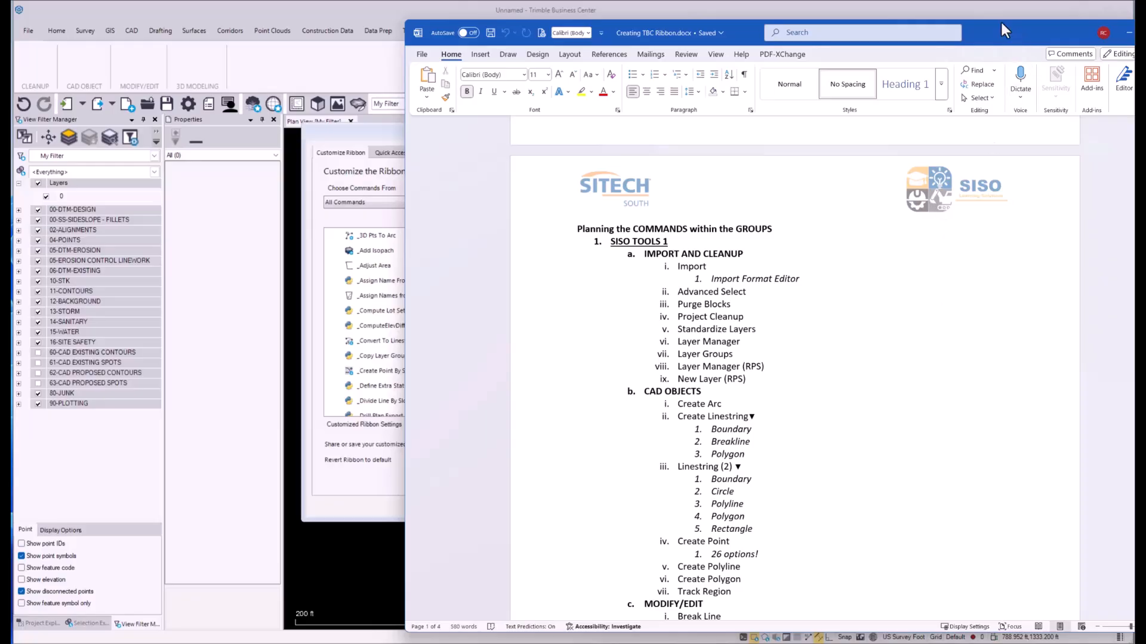
{"action": "left_click_drag", "start_coordinate": [990, 30], "coordinate": [1145, 137]}
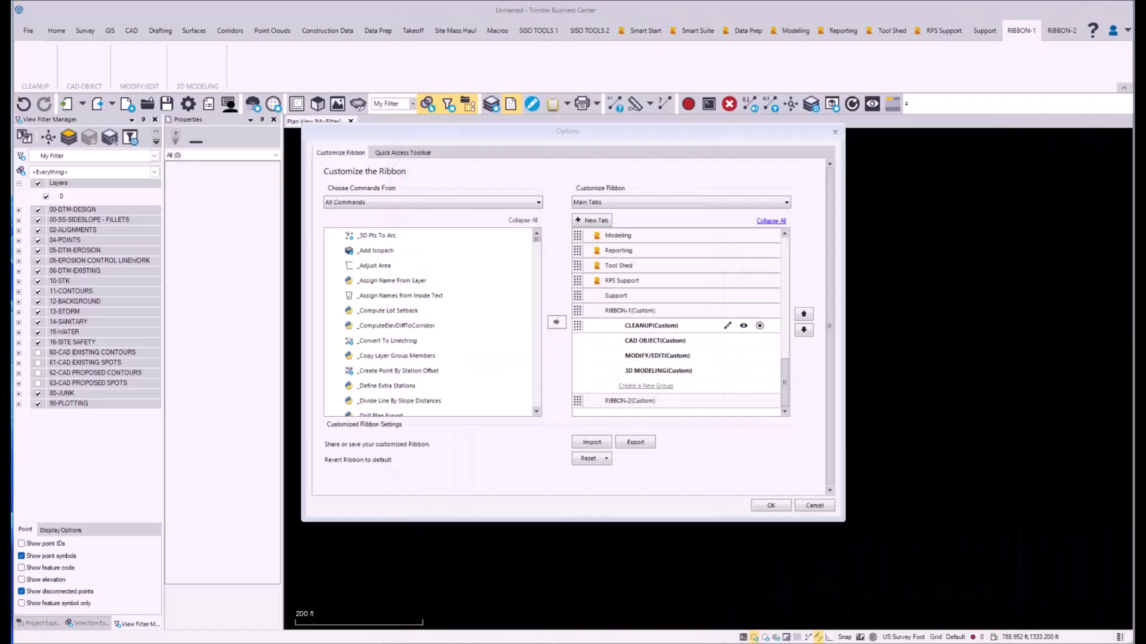
- Add the Import command to the CLEANUP group of the RIBBON-1 tab
{"action": "left_click", "coordinate": [641, 327]}
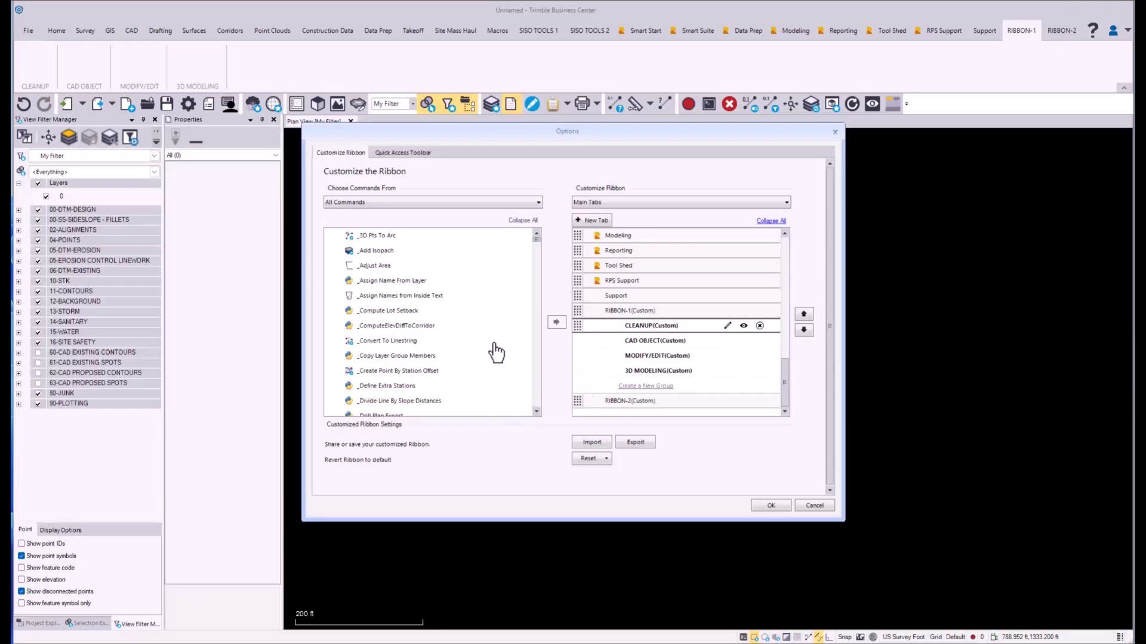
{"action": "left_click", "coordinate": [380, 343]}
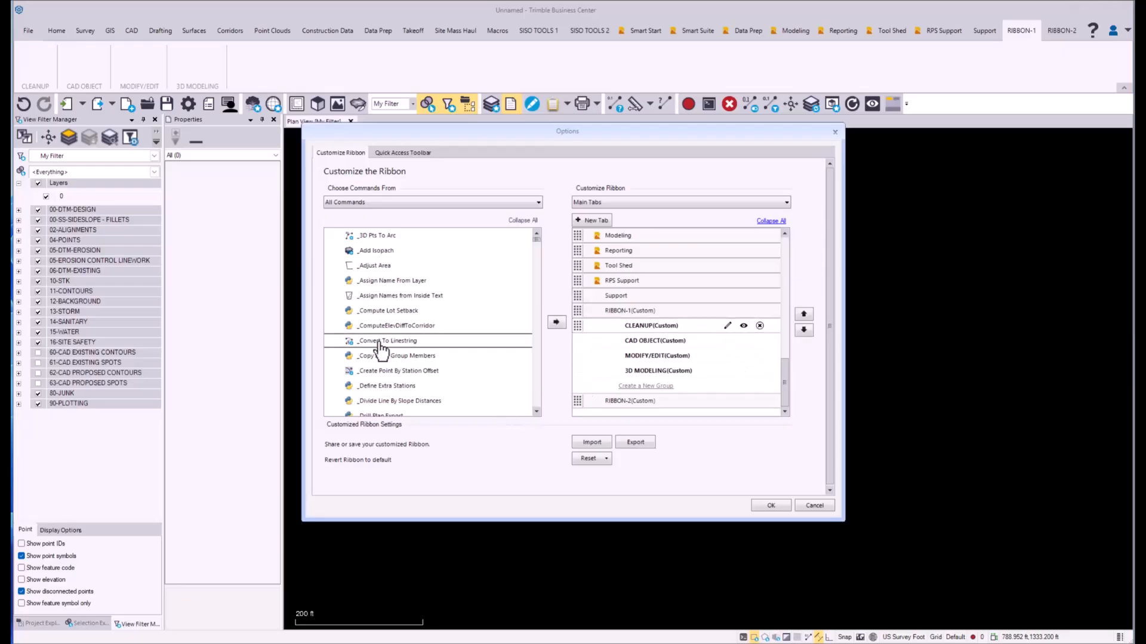
{"action": "key", "text": "i"}
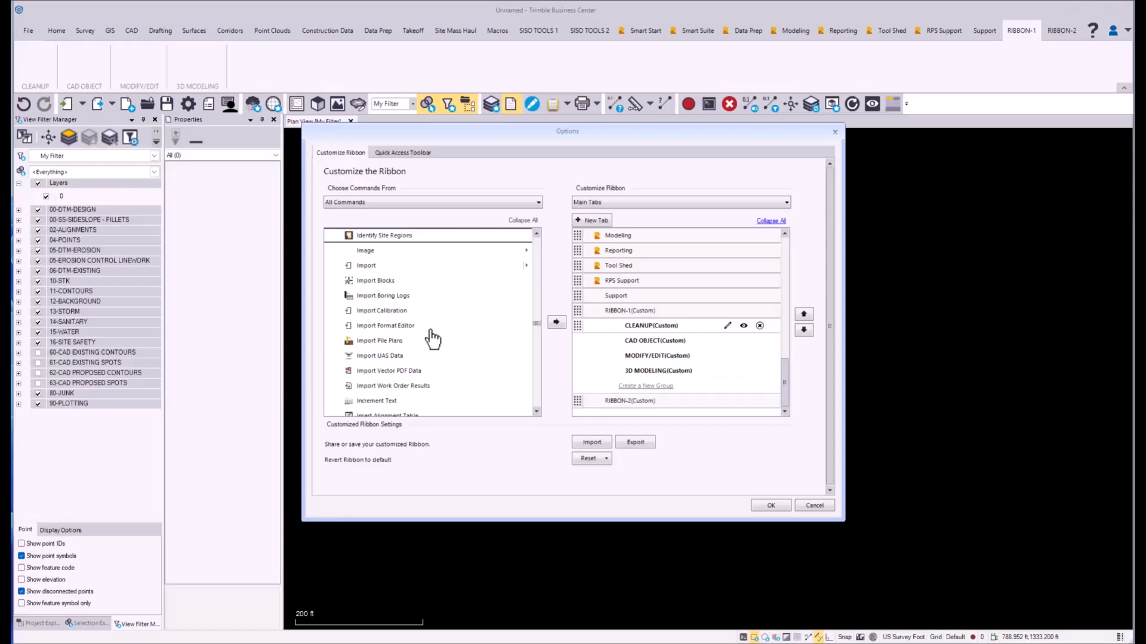
{"action": "left_click", "coordinate": [367, 267]}
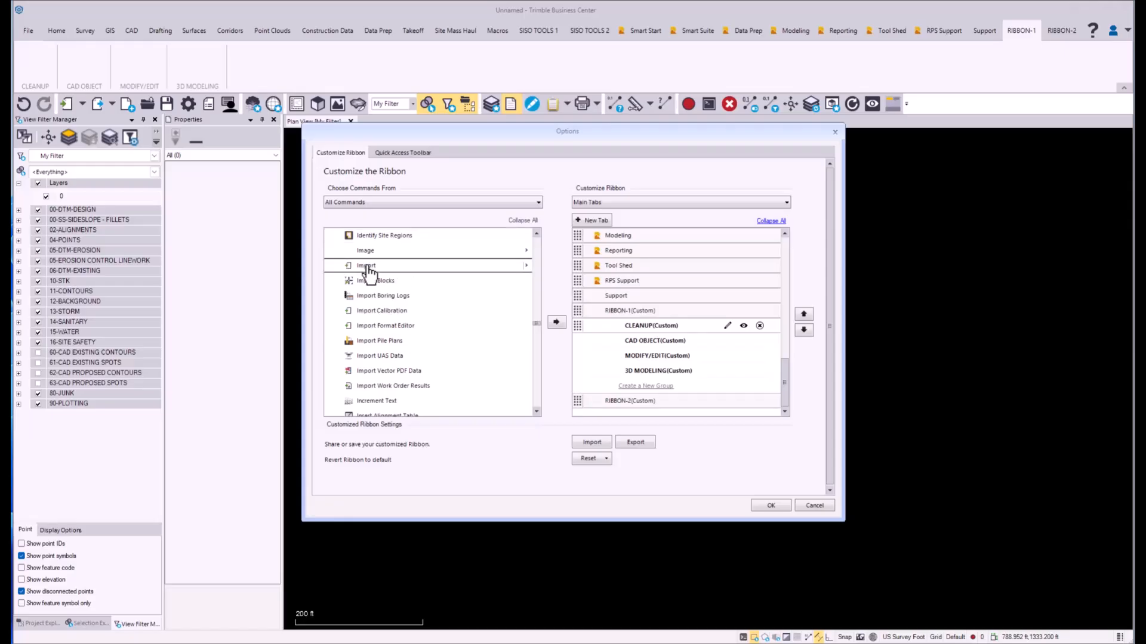
{"action": "left_click", "coordinate": [556, 324]}
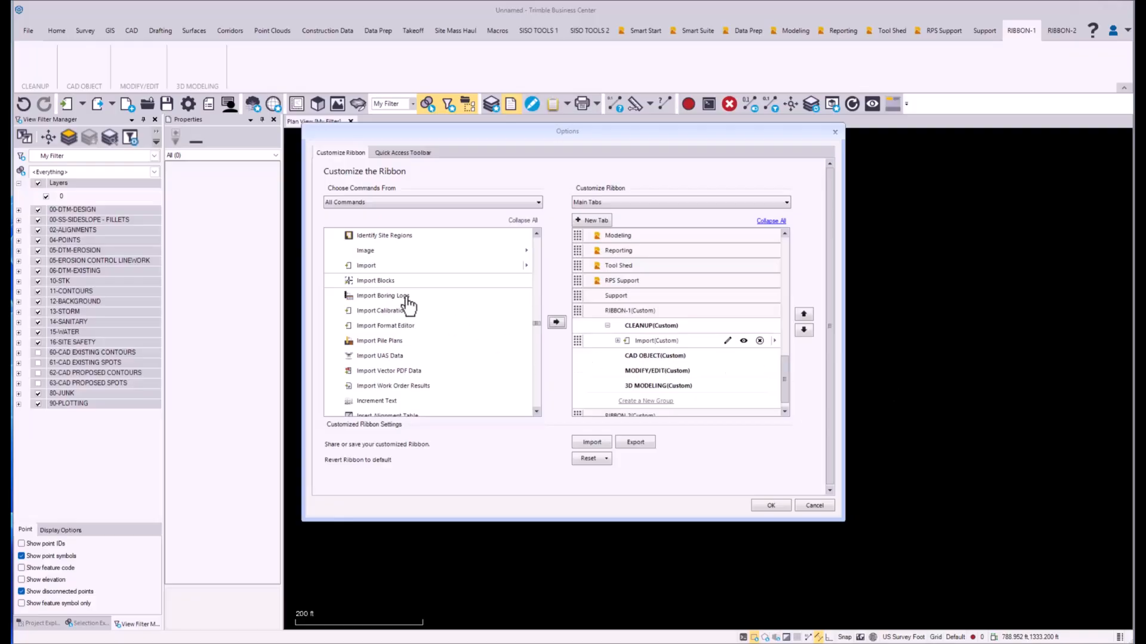
- Add the Advanced Select command to the CLEANUP group below Import
{"action": "left_click", "coordinate": [394, 312]}
{"action": "scroll", "coordinate": [438, 352], "scroll_direction": "up", "scroll_amount": 15}
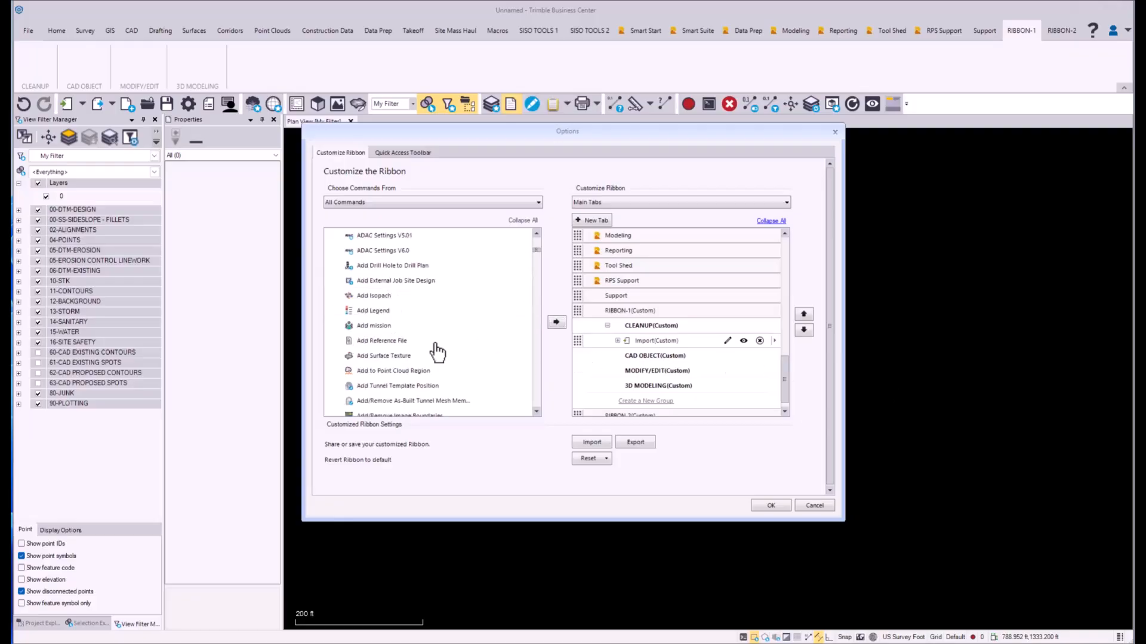
{"action": "scroll", "coordinate": [437, 352], "scroll_direction": "down", "scroll_amount": 5}
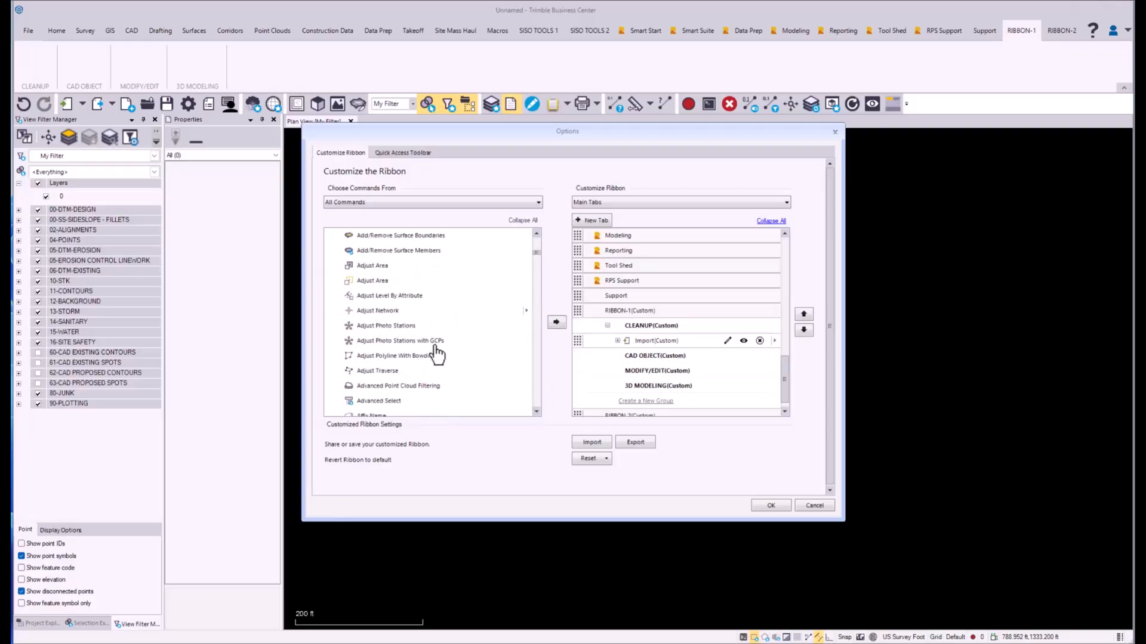
{"action": "scroll", "coordinate": [436, 358], "scroll_direction": "down", "scroll_amount": 1}
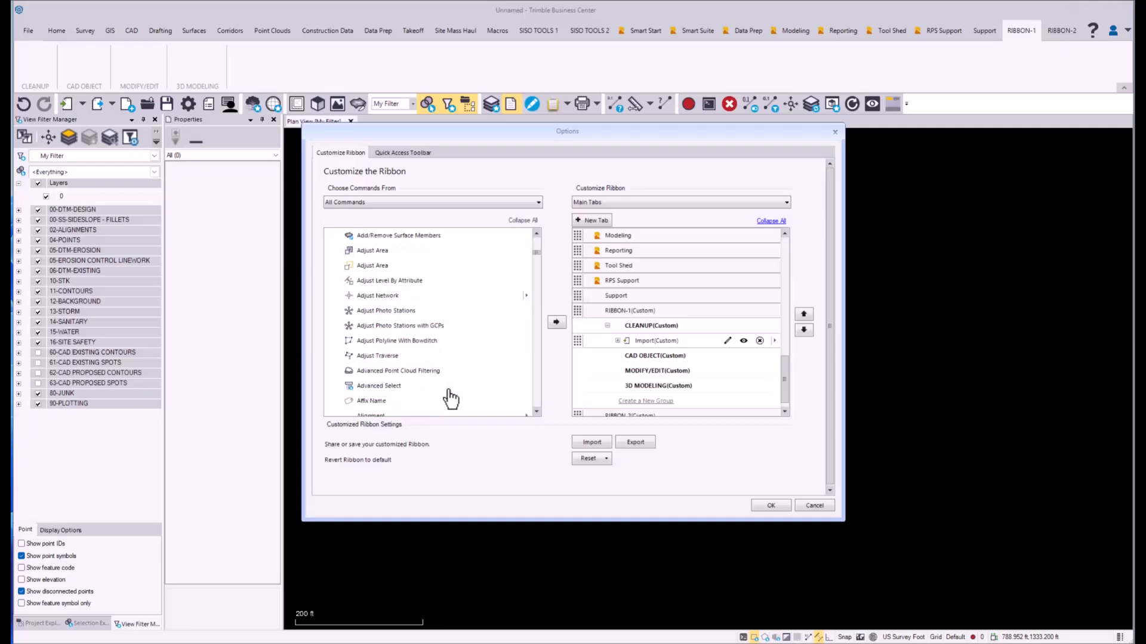
{"action": "left_click", "coordinate": [391, 387]}
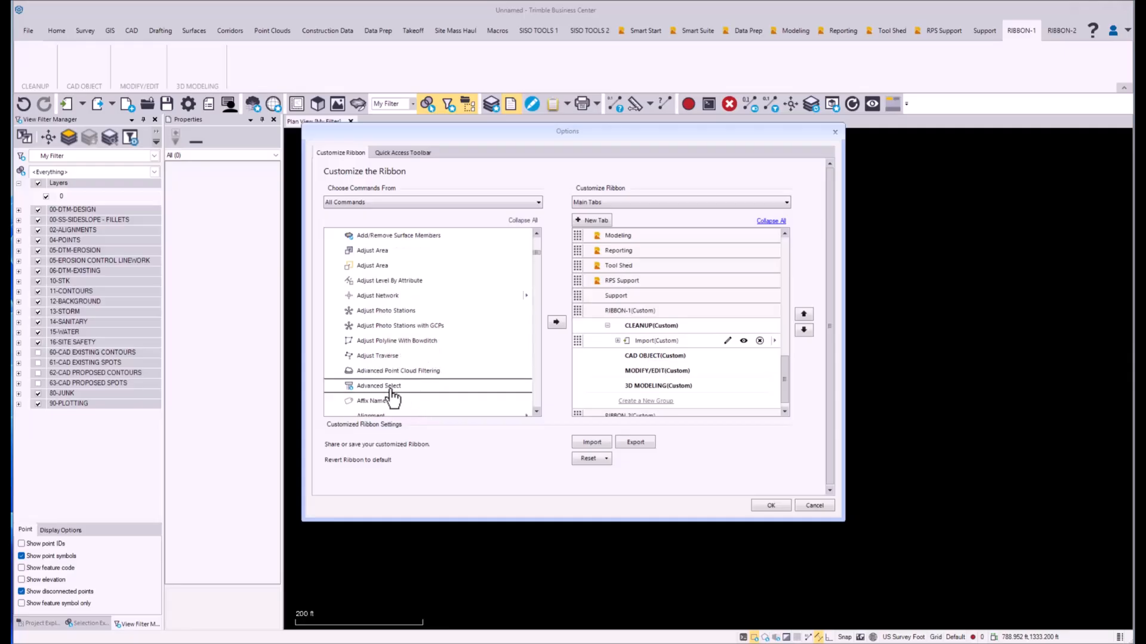
{"action": "left_click", "coordinate": [556, 323]}
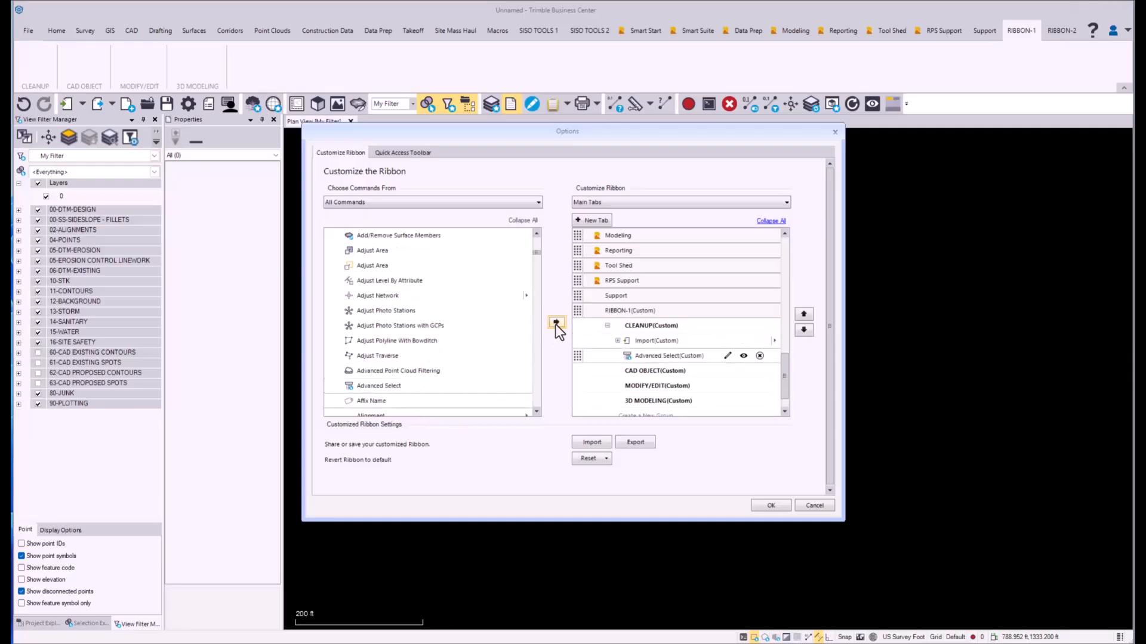
- Add the Purge Blocks command to the CLEANUP group below Advanced Select
{"action": "left_click", "coordinate": [377, 356]}
{"action": "key", "text": "p"}
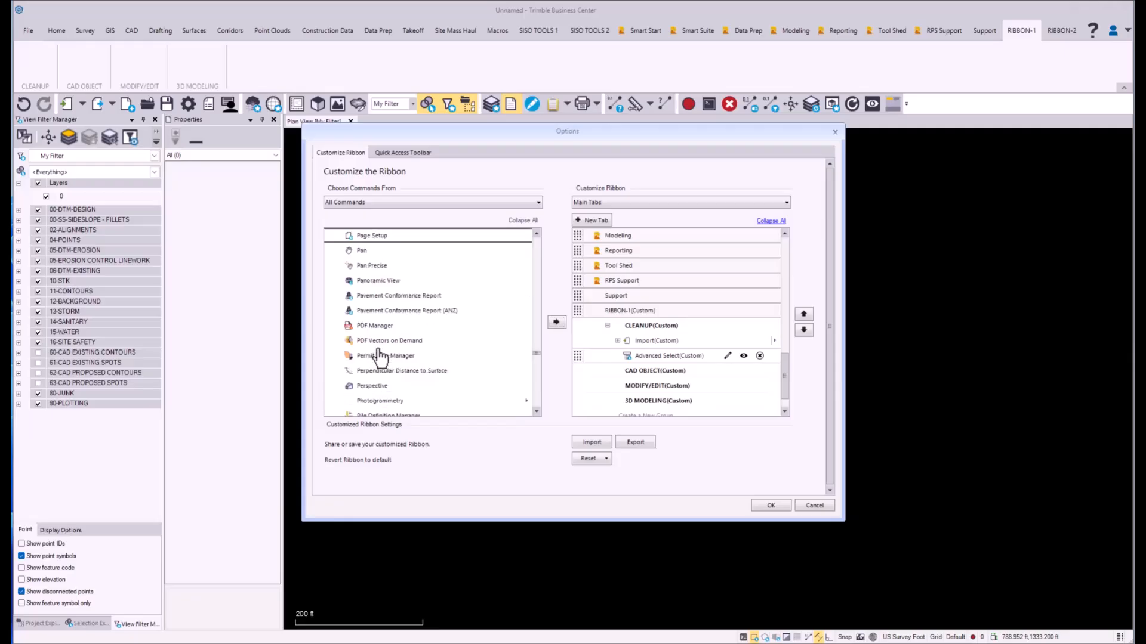
{"action": "scroll", "coordinate": [393, 370], "scroll_direction": "down", "scroll_amount": 12}
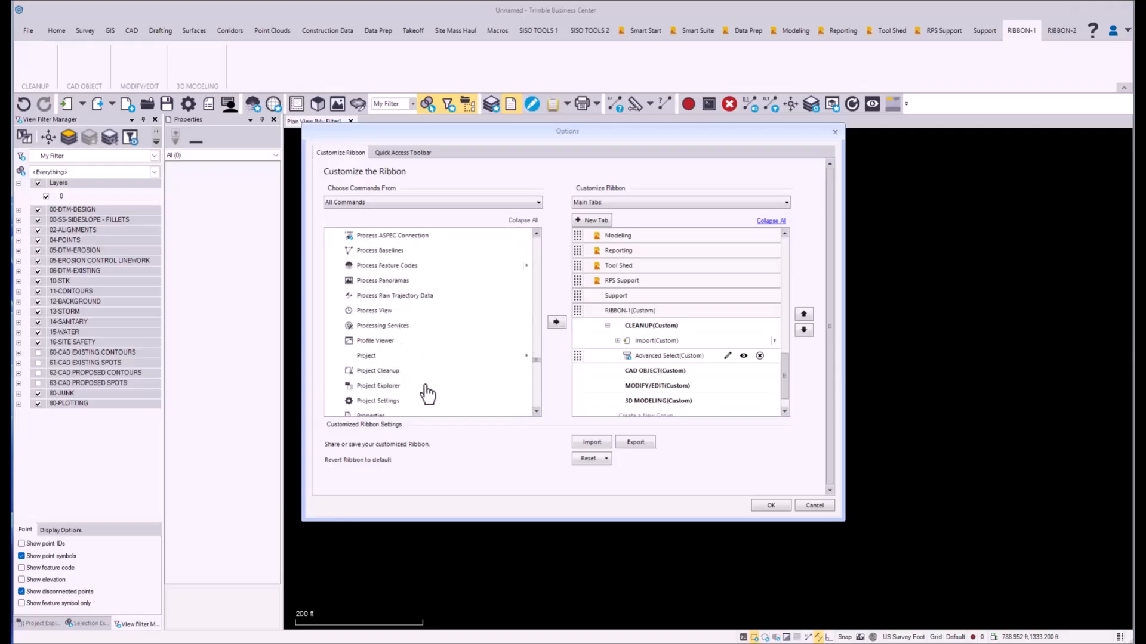
{"action": "scroll", "coordinate": [427, 394], "scroll_direction": "down", "scroll_amount": 4}
{"action": "left_click", "coordinate": [442, 355]}
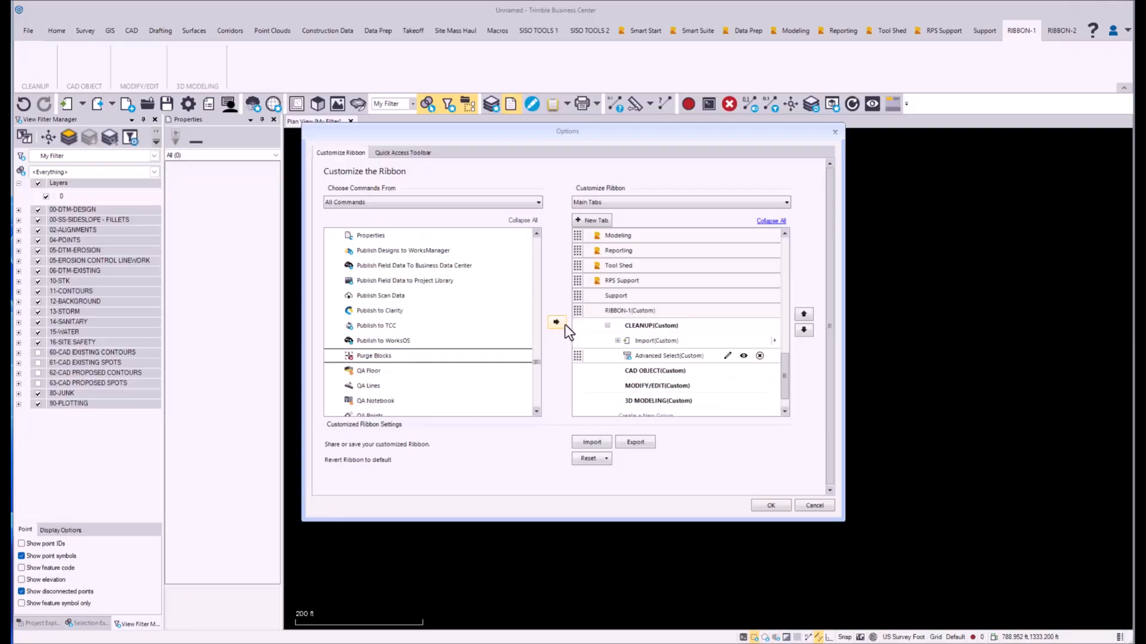
{"action": "left_click", "coordinate": [556, 322]}
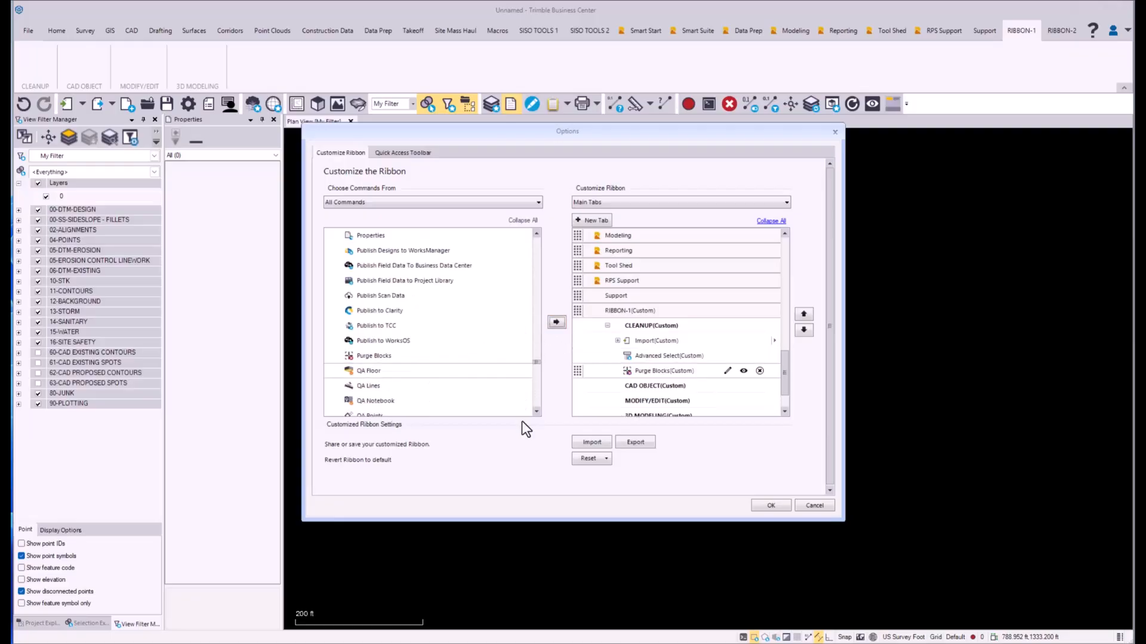
- Add the Project Cleanup and Standardize Layers commands to the CLEANUP group below Purge Blocks
{"action": "scroll", "coordinate": [425, 345], "scroll_direction": "up", "scroll_amount": 3}
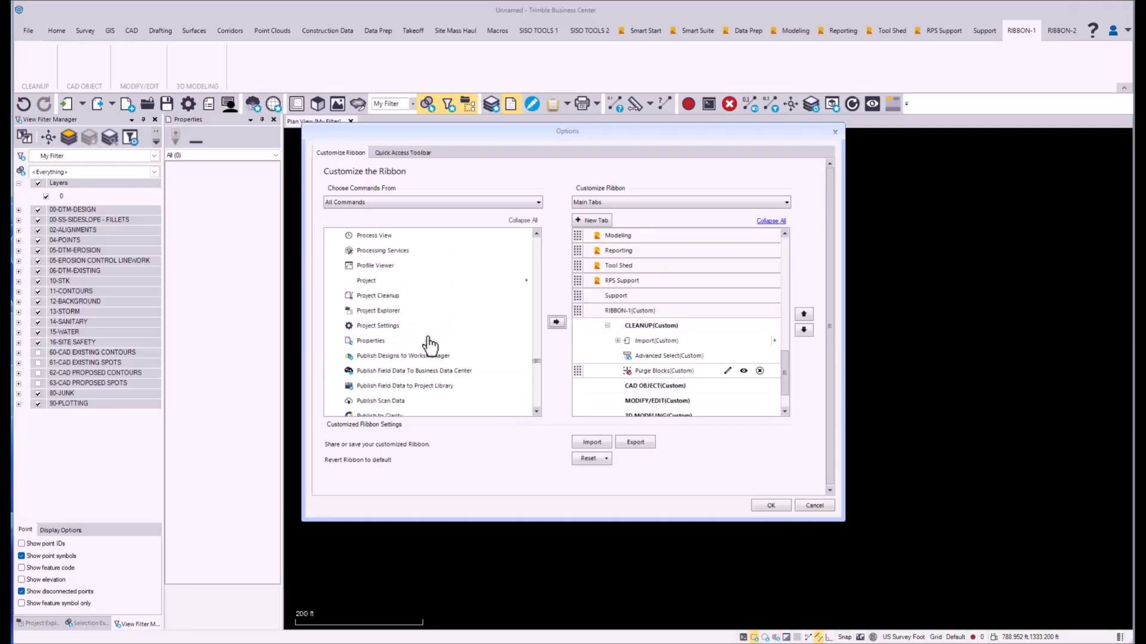
{"action": "left_click", "coordinate": [387, 296]}
{"action": "left_click", "coordinate": [556, 322]}
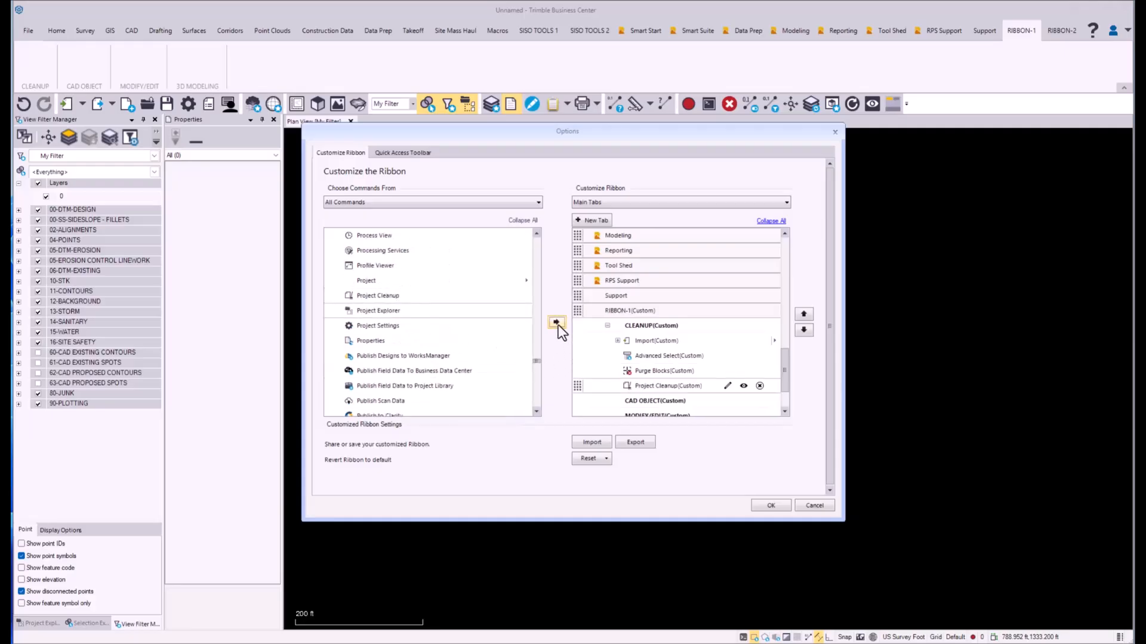
{"action": "scroll", "coordinate": [400, 350], "scroll_direction": "down", "scroll_amount": 10}
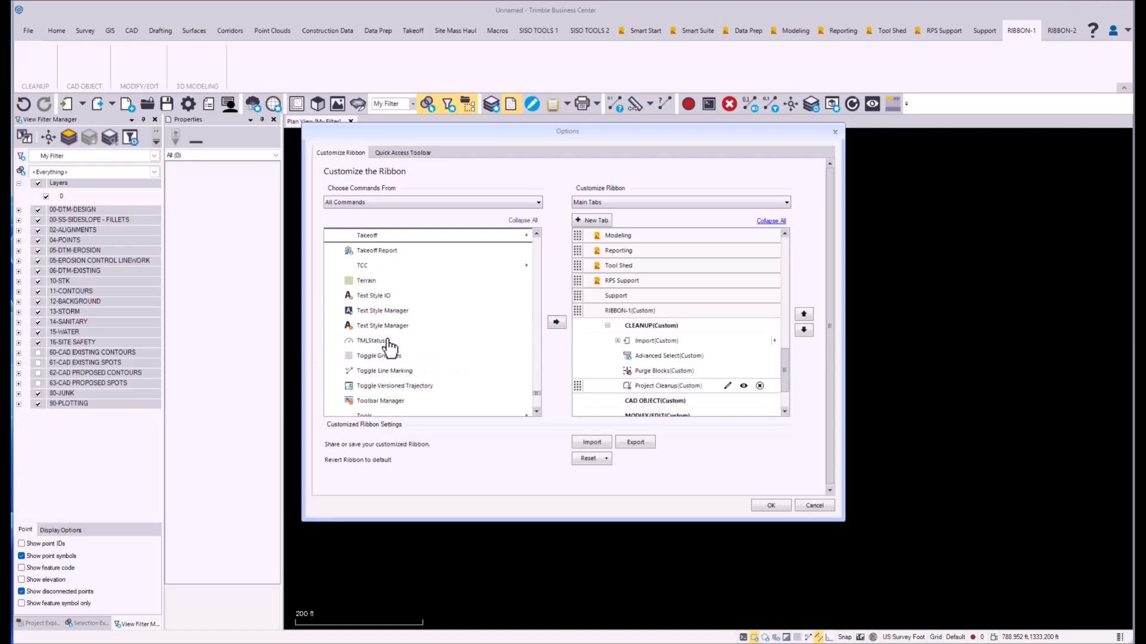
{"action": "scroll", "coordinate": [405, 349], "scroll_direction": "up", "scroll_amount": 6}
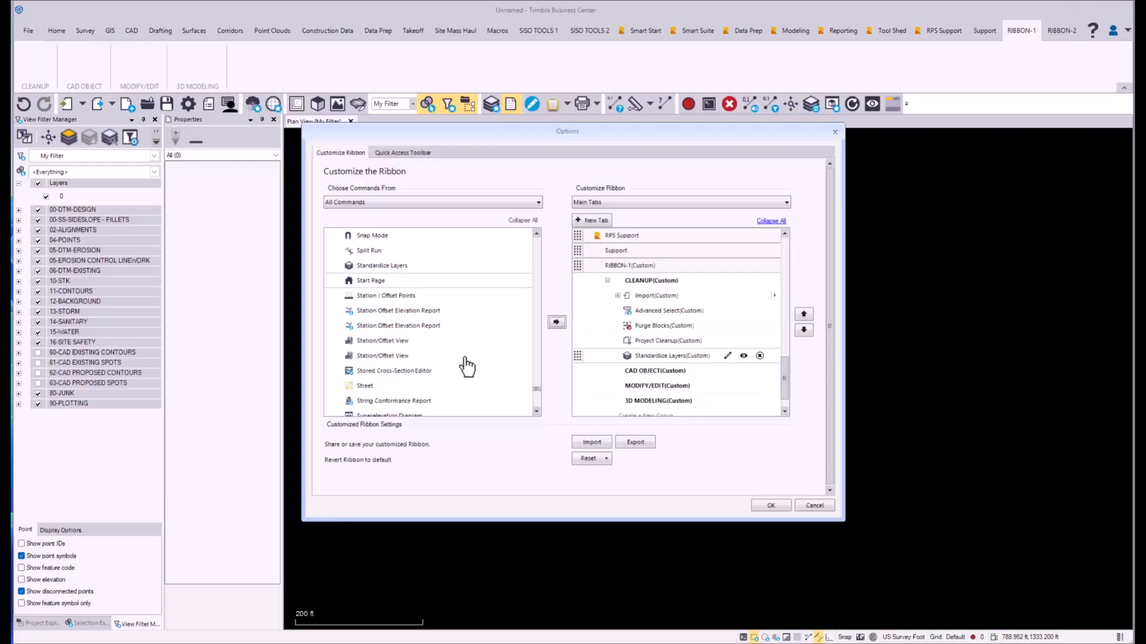
- Add the standard Layer Manager command to the CLEANUP group below Standardize Layers
{"action": "left_click", "coordinate": [391, 313]}
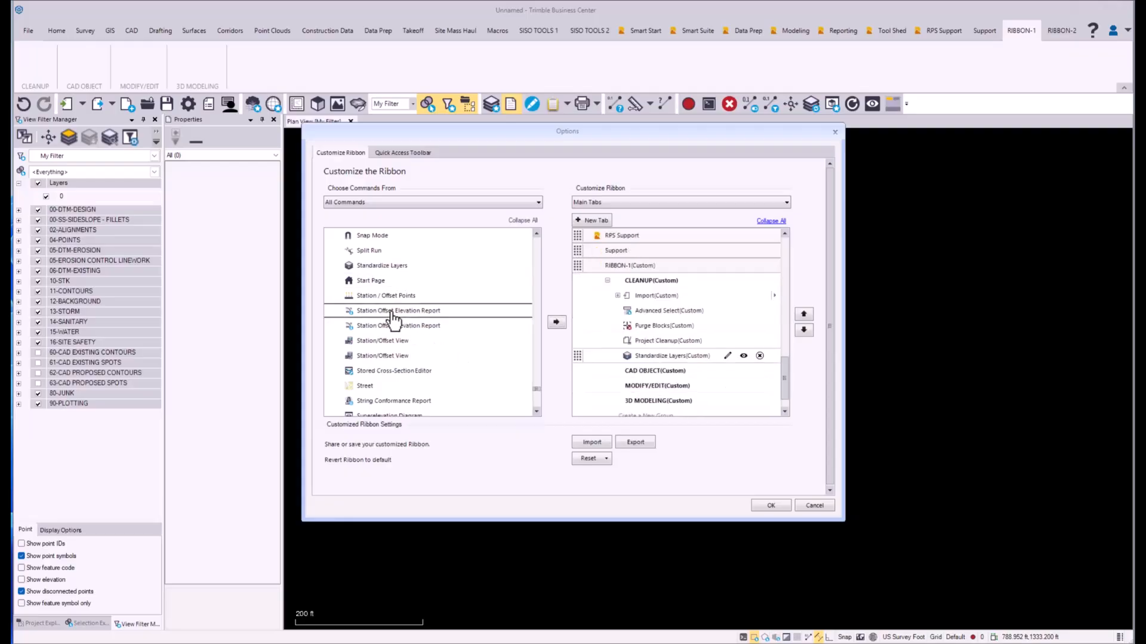
{"action": "key", "text": "l"}
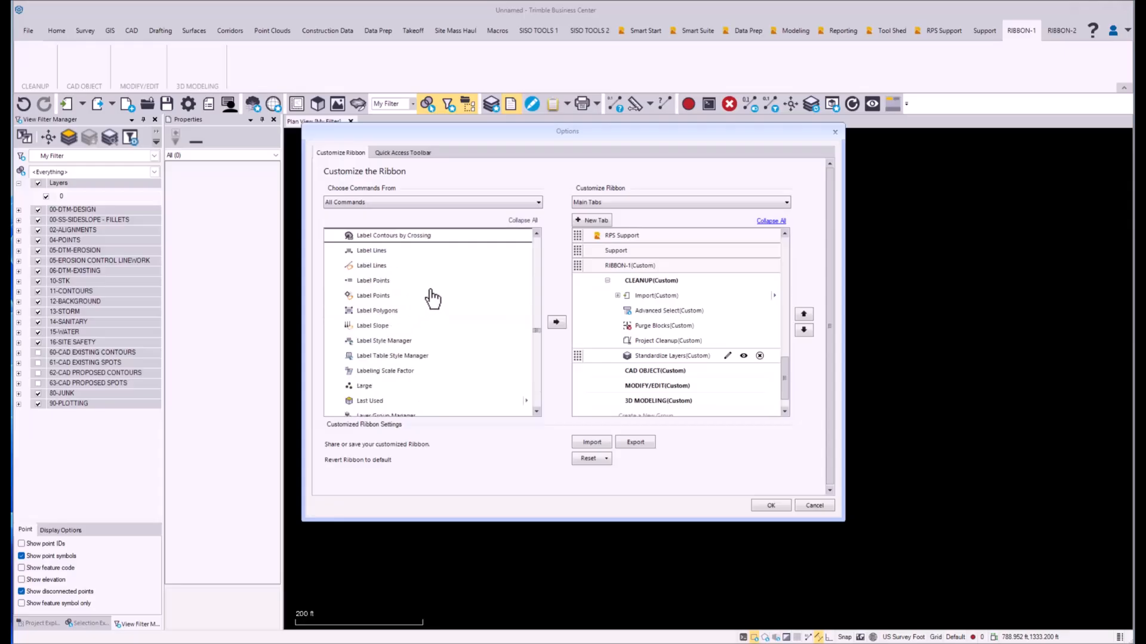
{"action": "scroll", "coordinate": [431, 293], "scroll_direction": "down", "scroll_amount": 2}
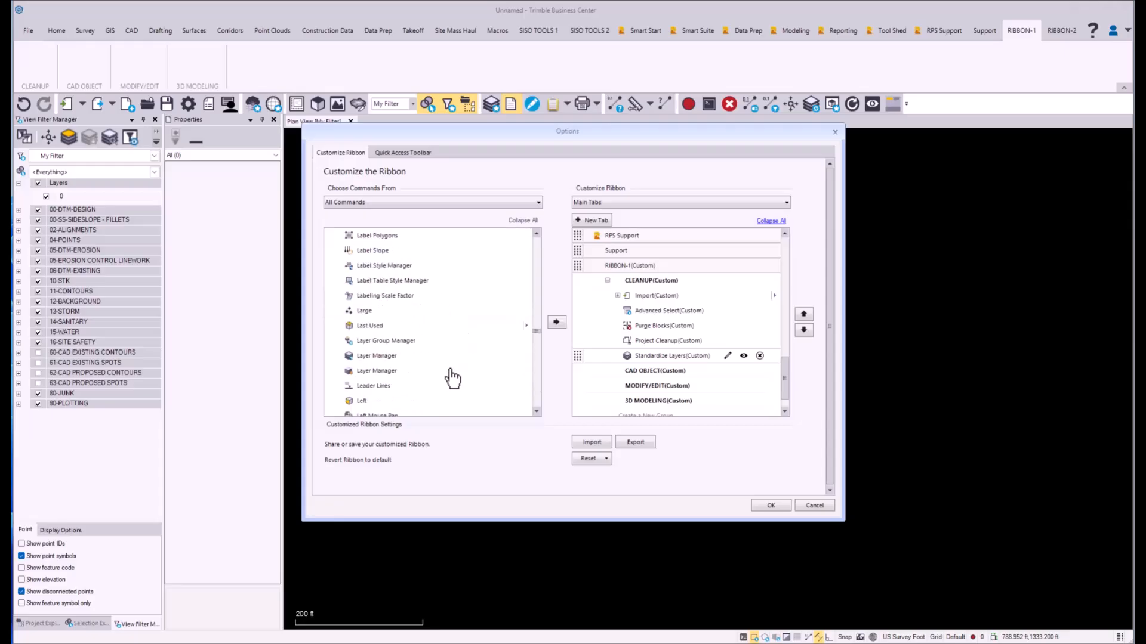
{"action": "left_click", "coordinate": [381, 357]}
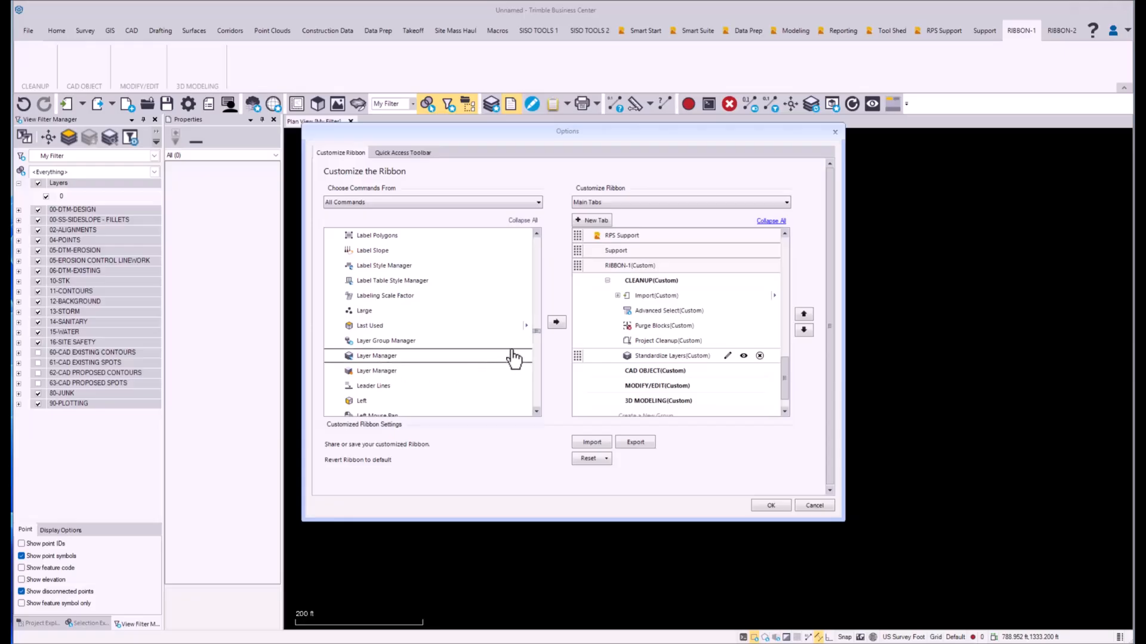
{"action": "left_click", "coordinate": [556, 322]}
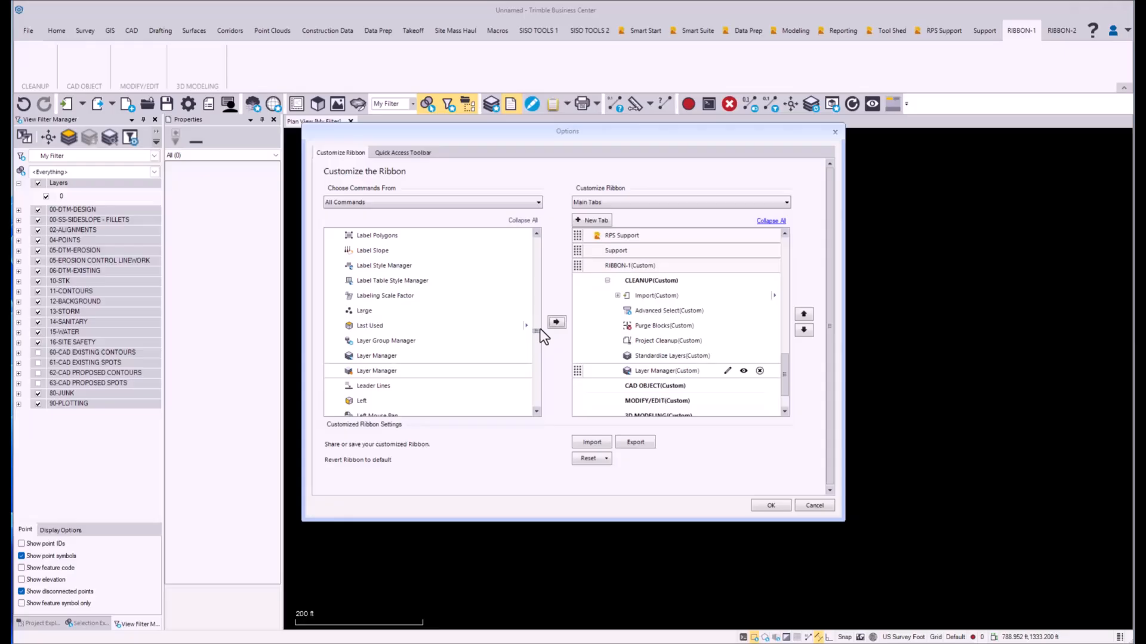
- Add Layer Group Manager and the RPS version of Layer Manager to the end of the CLEANUP group
{"action": "left_click", "coordinate": [394, 343]}
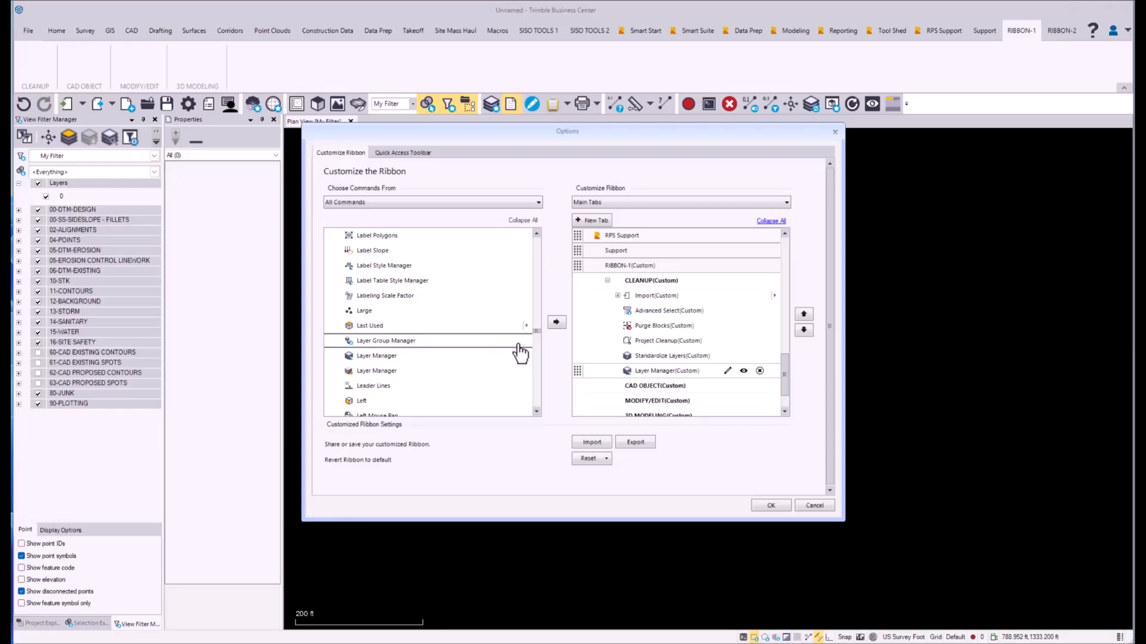
{"action": "left_click", "coordinate": [556, 323]}
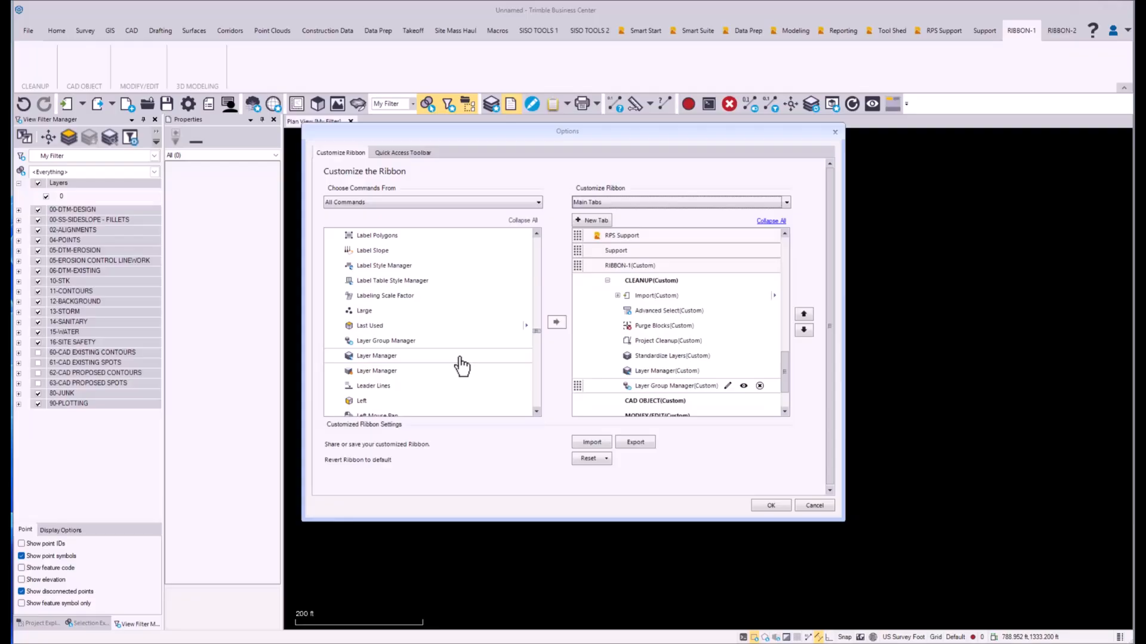
{"action": "left_click", "coordinate": [376, 372]}
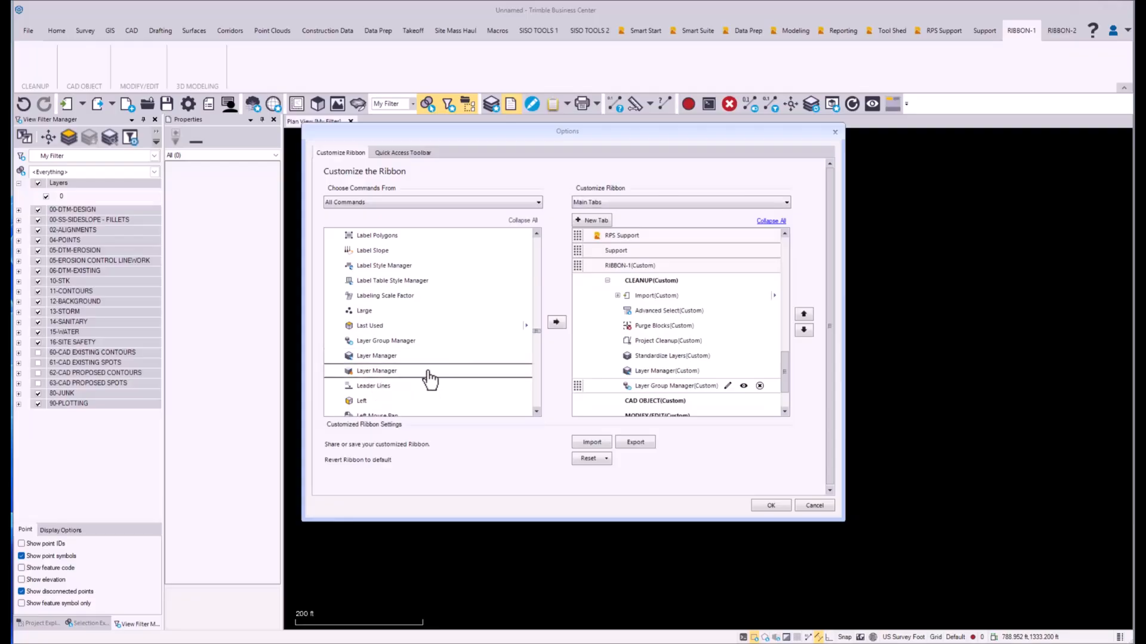
{"action": "left_click", "coordinate": [554, 326]}
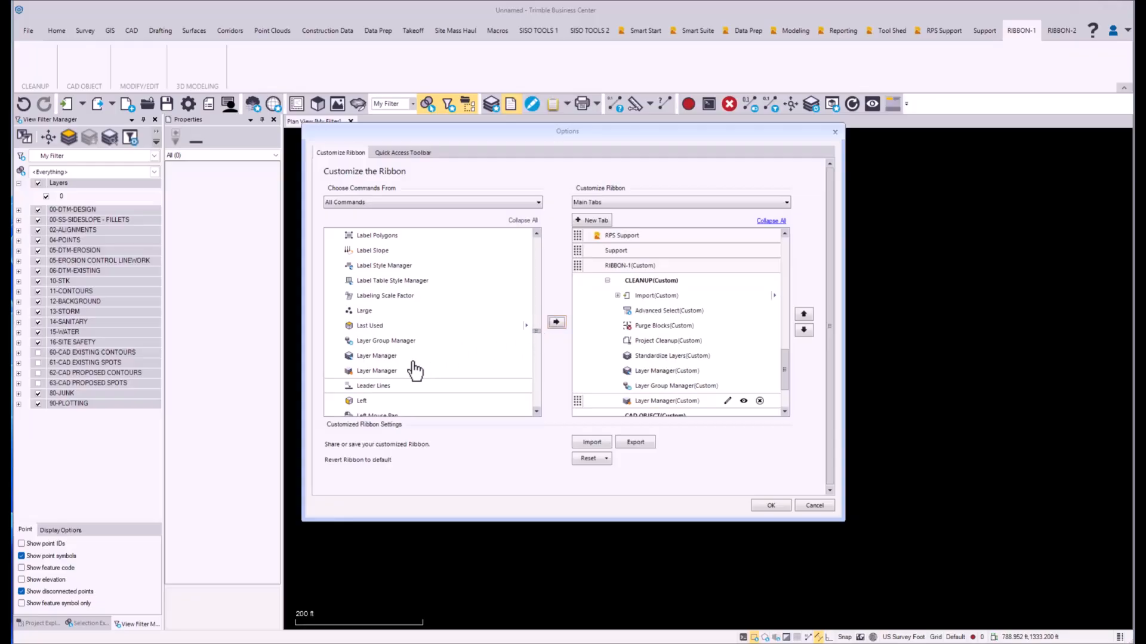
- Add the RPS version of New Layer to the end of the CLEANUP group and apply the ribbon customization
{"action": "left_click", "coordinate": [382, 356]}
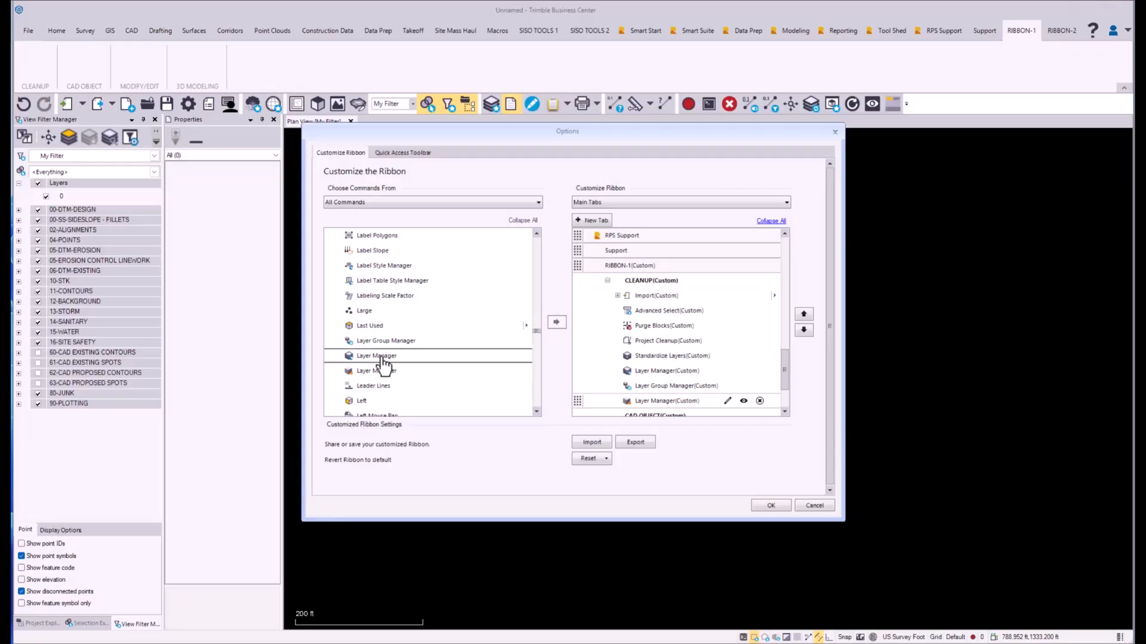
{"action": "scroll", "coordinate": [382, 358], "scroll_direction": "down", "scroll_amount": 10}
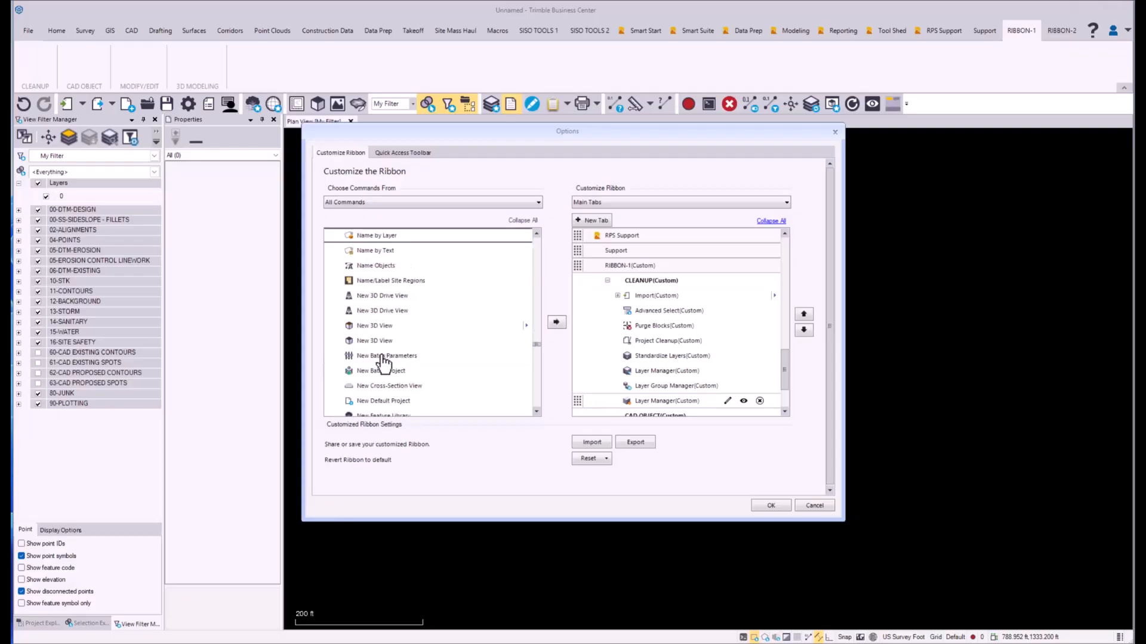
{"action": "scroll", "coordinate": [455, 367], "scroll_direction": "down", "scroll_amount": 1}
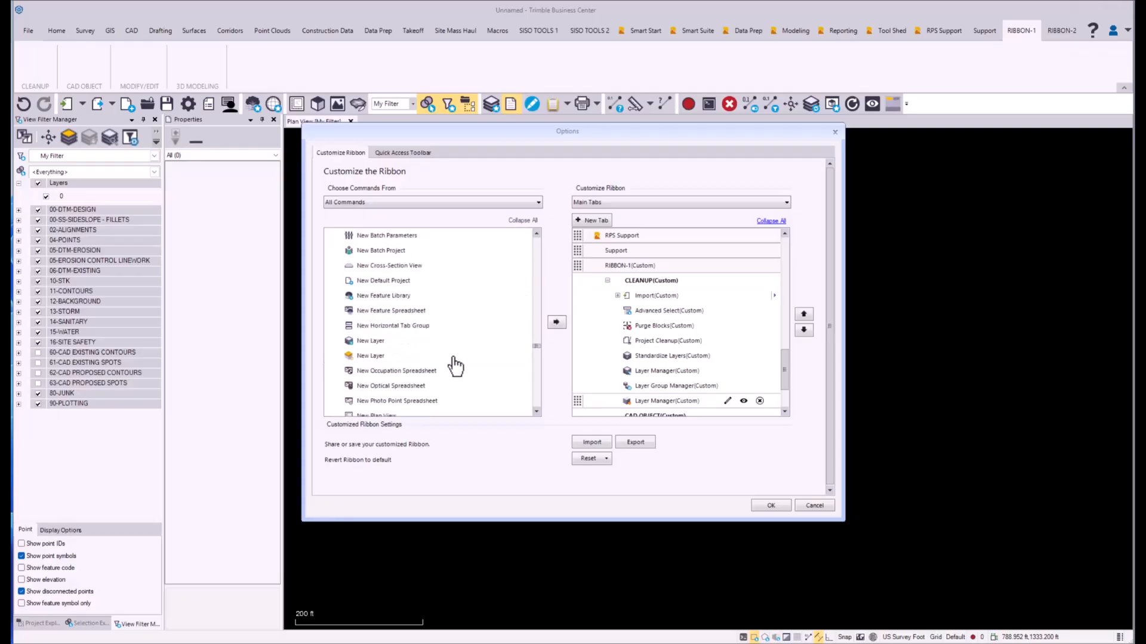
{"action": "double_click", "coordinate": [373, 356]}
{"action": "left_click", "coordinate": [770, 505]}
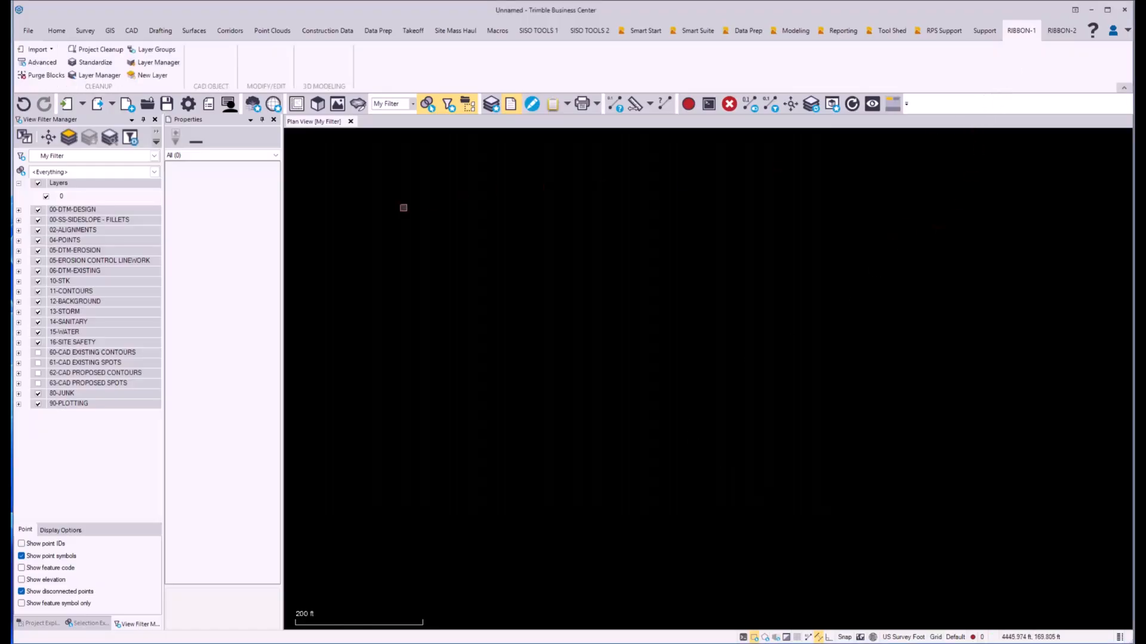
- Test the New Layer command from the CLEANUP group and dismiss its dialog without creating a layer
{"action": "left_click", "coordinate": [148, 79]}
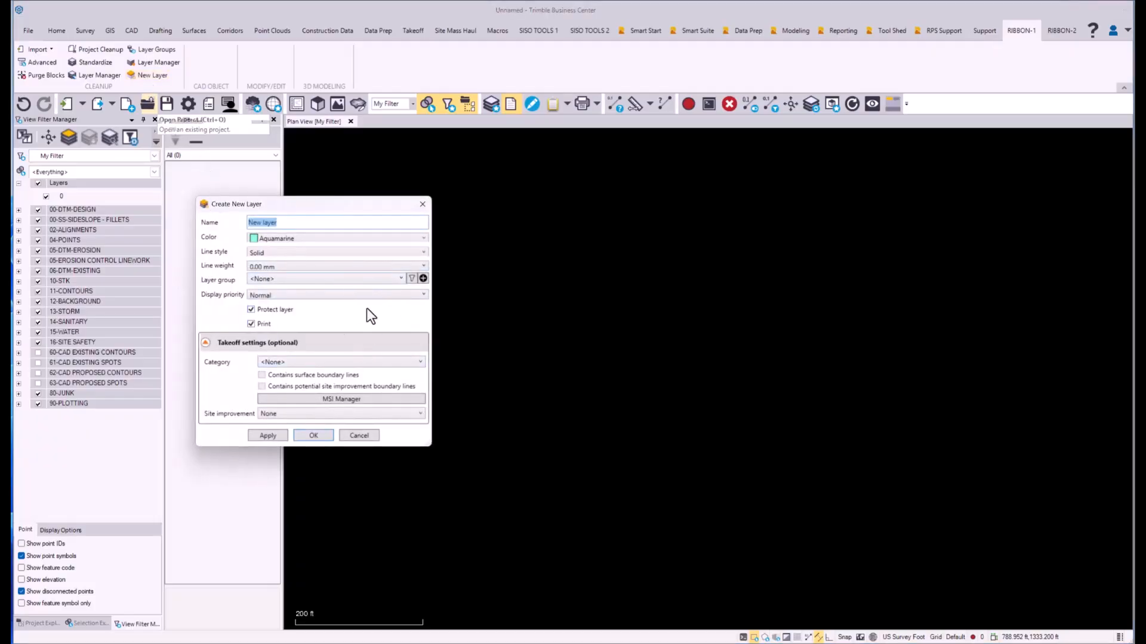
{"action": "left_click", "coordinate": [422, 204]}
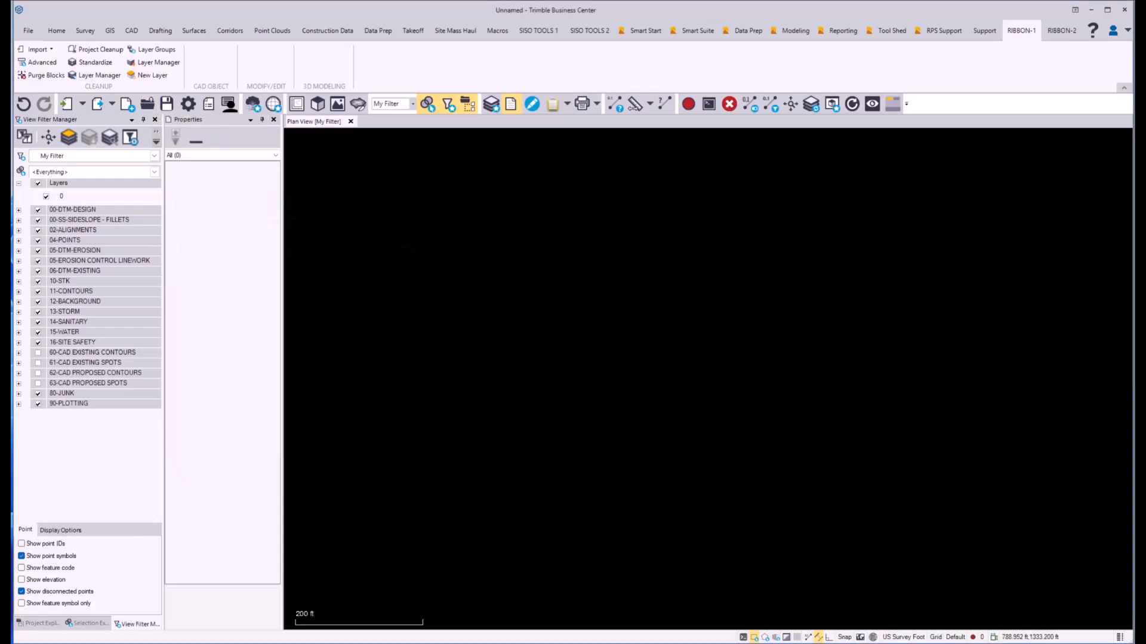
- Switch to the Word planning document, review the commands listed for the SISO TOOLS groups, and return to Trimble Business Center
{"action": "key", "text": "alt+Tab"}
{"action": "scroll", "coordinate": [764, 465], "scroll_direction": "down", "scroll_amount": 2}
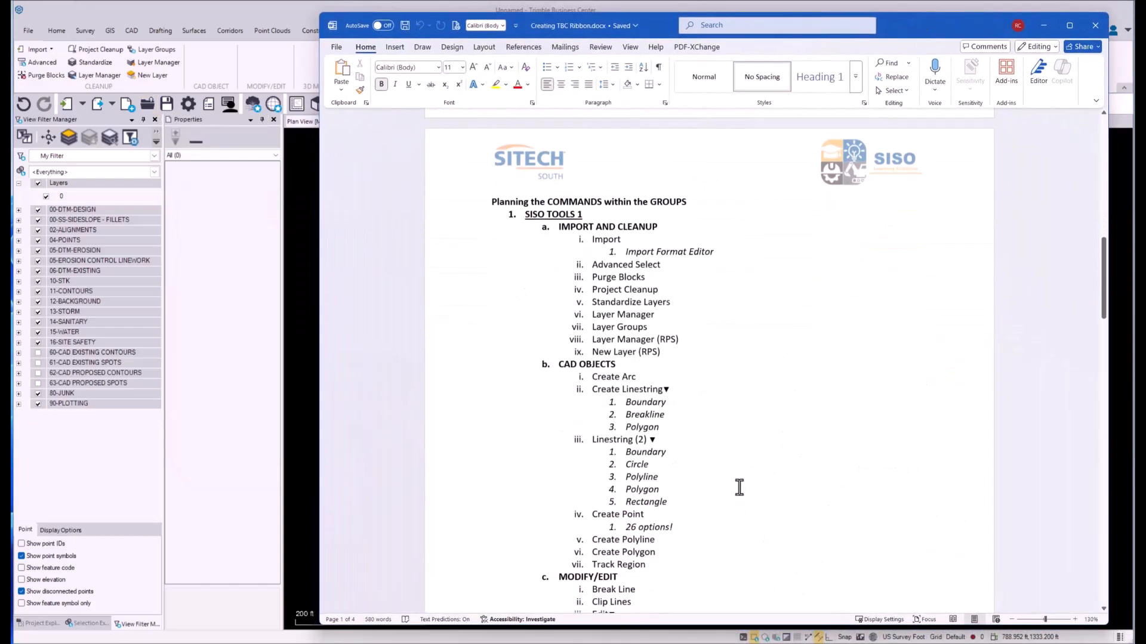
{"action": "scroll", "coordinate": [739, 488], "scroll_direction": "down", "scroll_amount": 2}
{"action": "scroll", "coordinate": [681, 401], "scroll_direction": "down", "scroll_amount": 1}
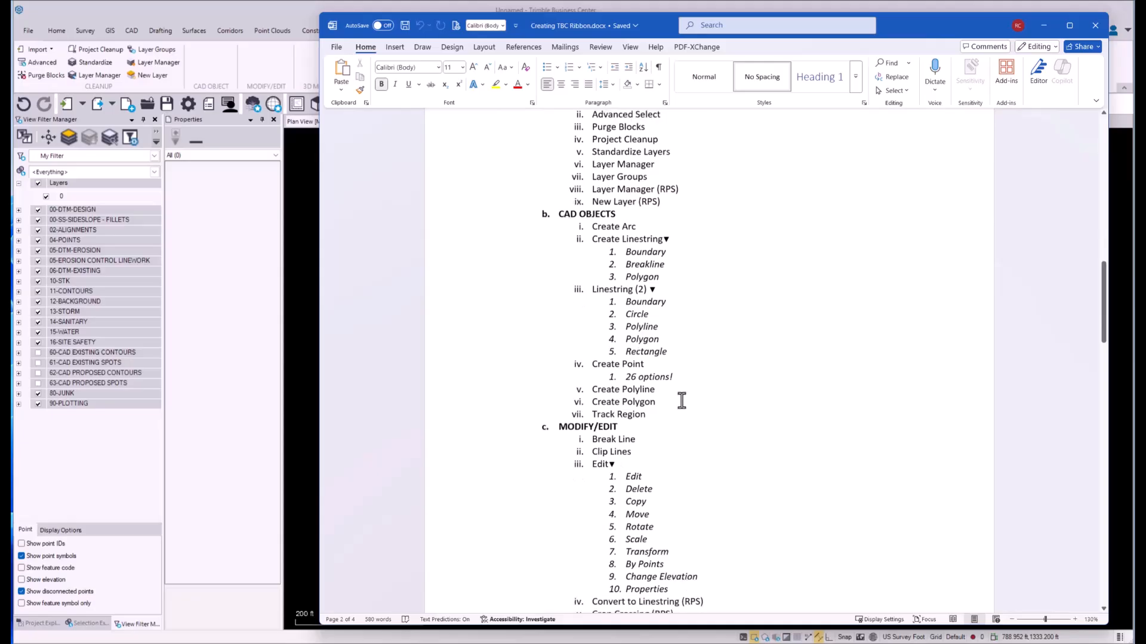
{"action": "scroll", "coordinate": [682, 401], "scroll_direction": "down", "scroll_amount": 2}
{"action": "scroll", "coordinate": [659, 370], "scroll_direction": "down", "scroll_amount": 5}
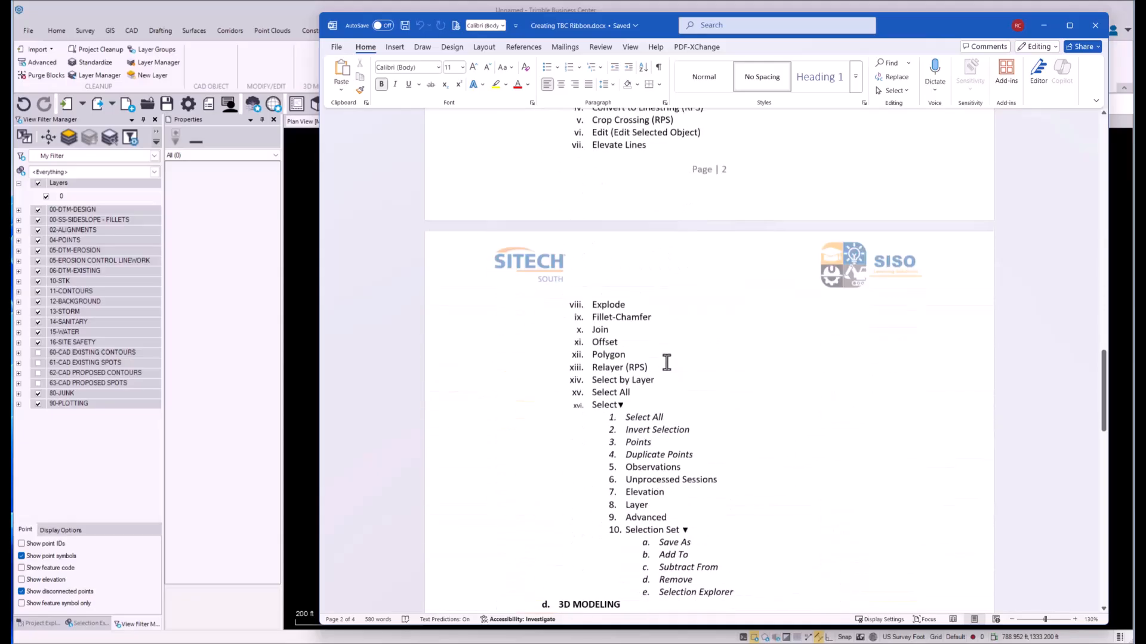
{"action": "scroll", "coordinate": [659, 328], "scroll_direction": "down", "scroll_amount": 2}
{"action": "scroll", "coordinate": [660, 417], "scroll_direction": "down", "scroll_amount": 3}
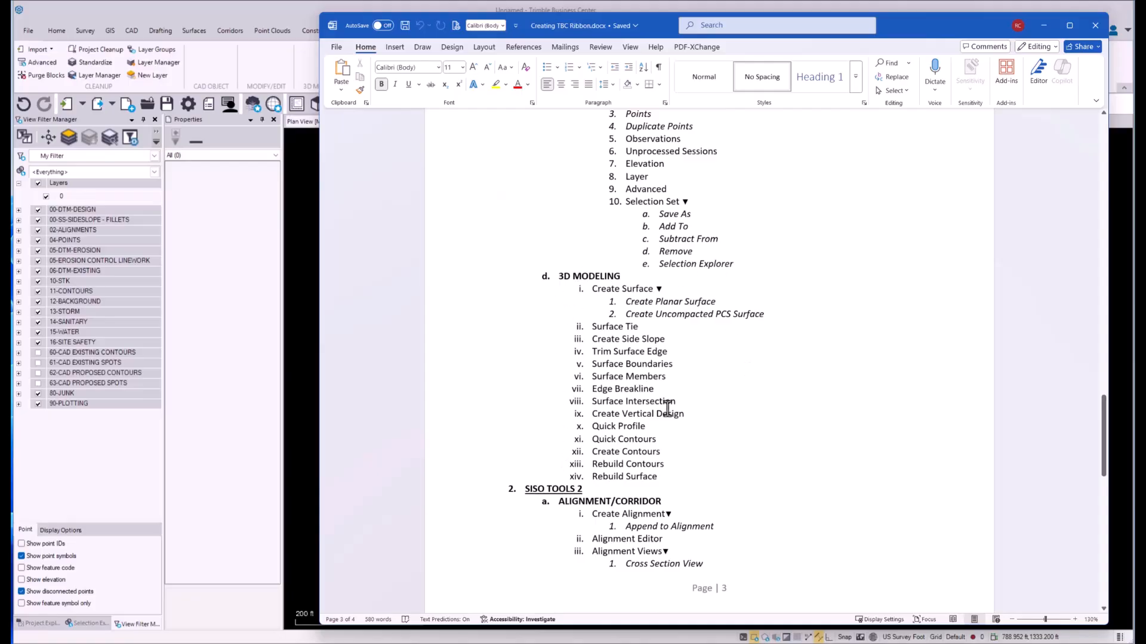
{"action": "scroll", "coordinate": [667, 408], "scroll_direction": "down", "scroll_amount": 3}
{"action": "scroll", "coordinate": [653, 417], "scroll_direction": "up", "scroll_amount": 14}
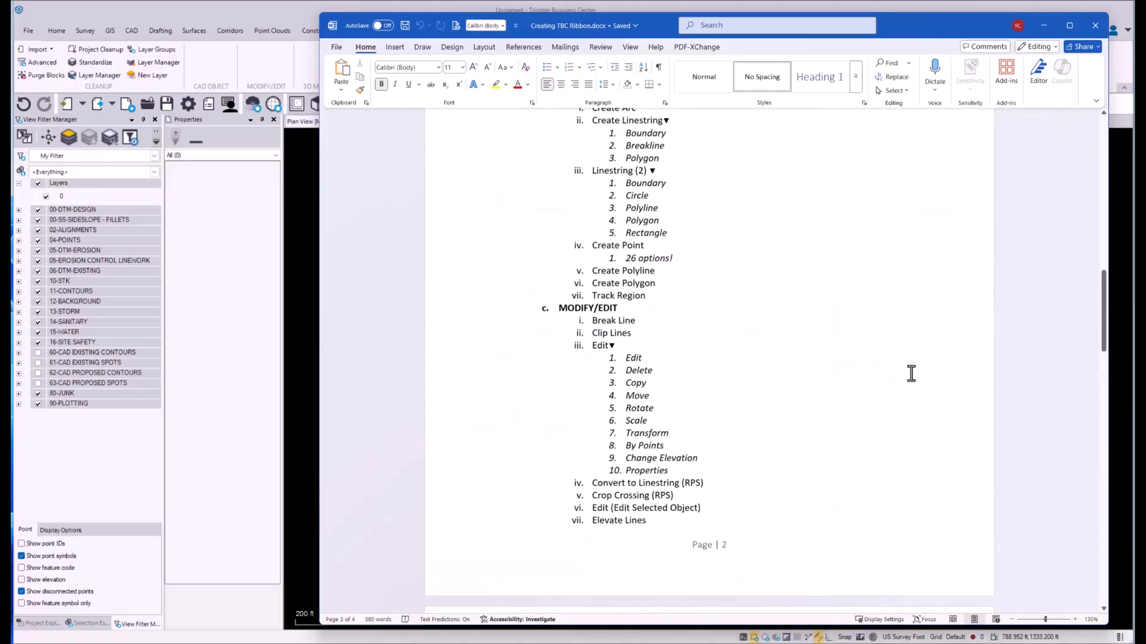
{"action": "scroll", "coordinate": [916, 358], "scroll_direction": "up", "scroll_amount": 15}
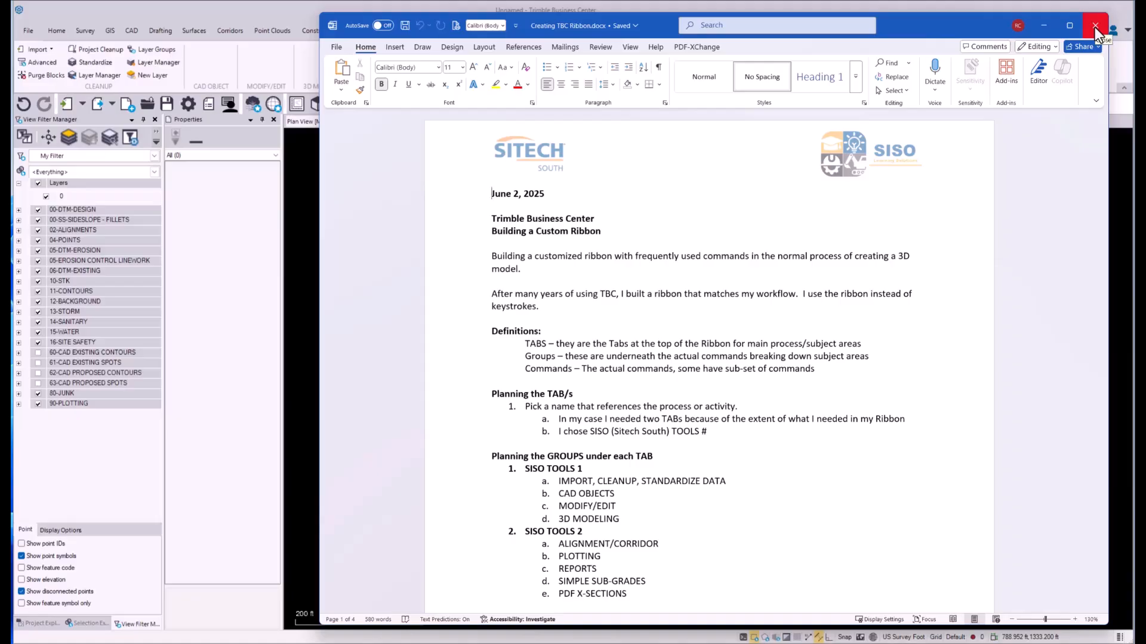
{"action": "left_click_drag", "start_coordinate": [933, 25], "coordinate": [1145, 128]}
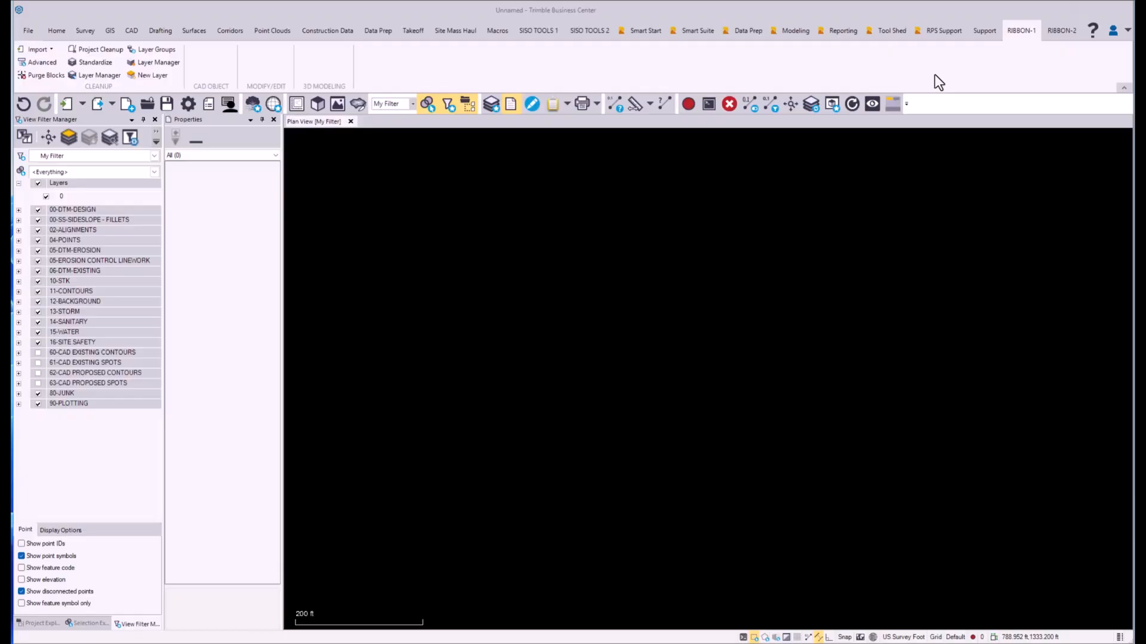
- Examine the saved ribbon customizations and save options in the User Profile Manager, and close it
{"action": "left_click", "coordinate": [989, 33]}
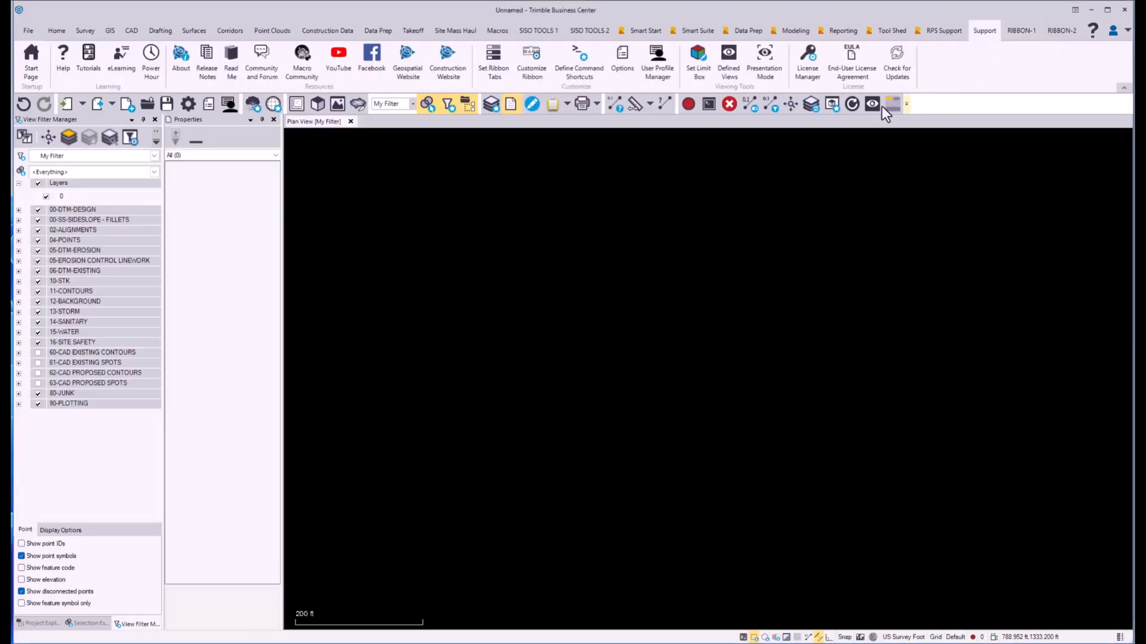
{"action": "left_click", "coordinate": [648, 70]}
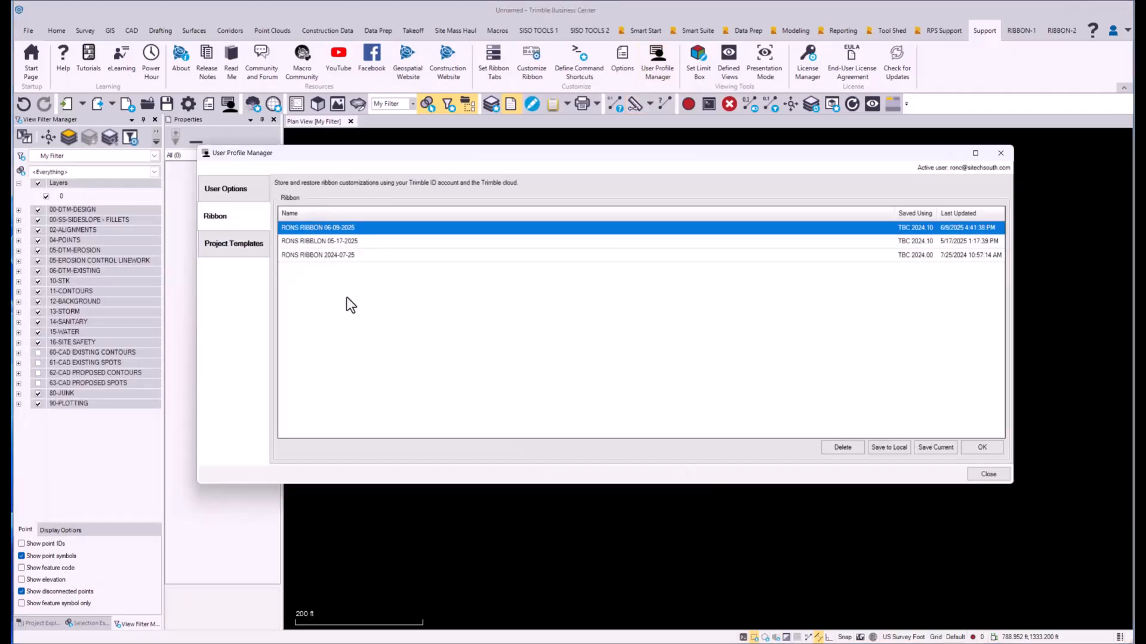
{"action": "left_click", "coordinate": [427, 363]}
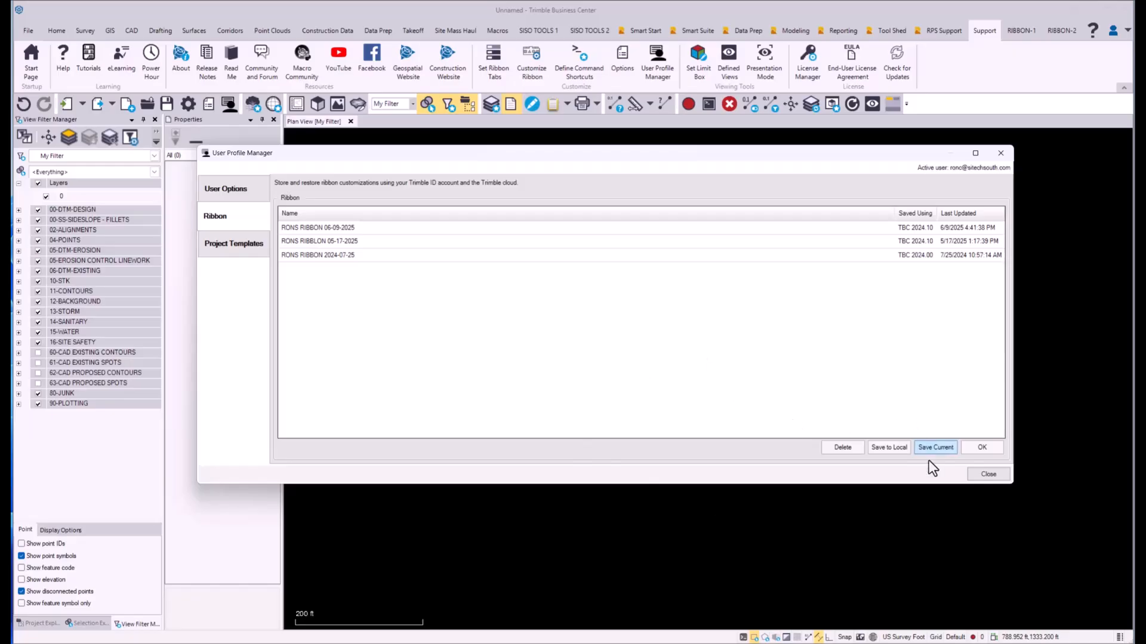
{"action": "left_click", "coordinate": [981, 475]}
- Bring the Word planning document back and review the planned tabs, groups and SISO TOOLS 1 commands
{"action": "key", "text": "alt+Tab"}
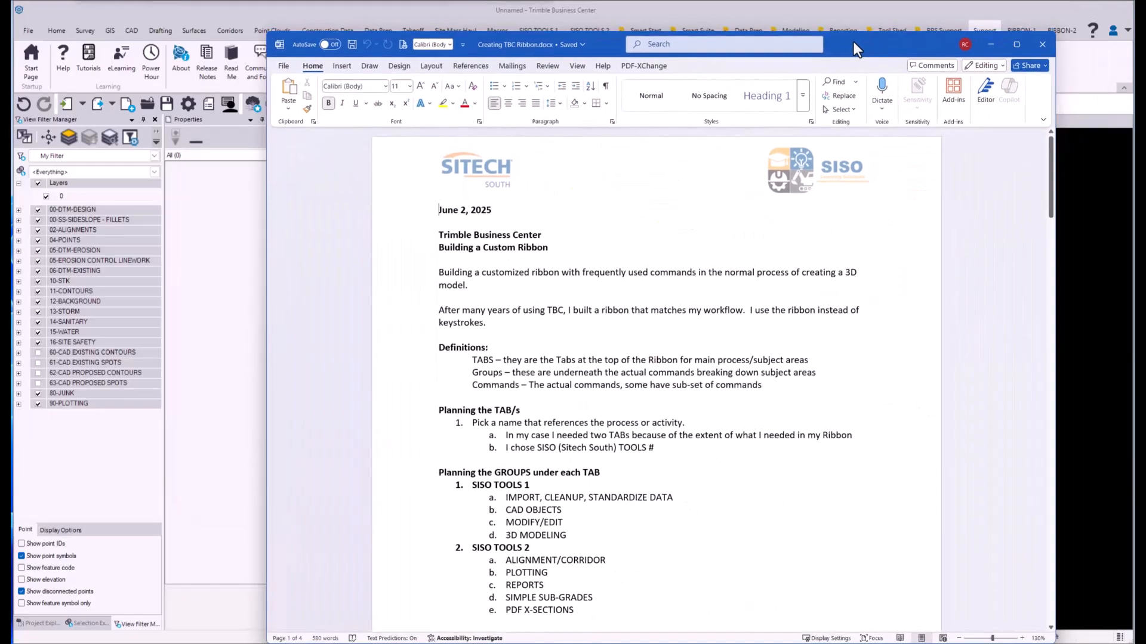
{"action": "scroll", "coordinate": [632, 435], "scroll_direction": "up", "scroll_amount": 1}
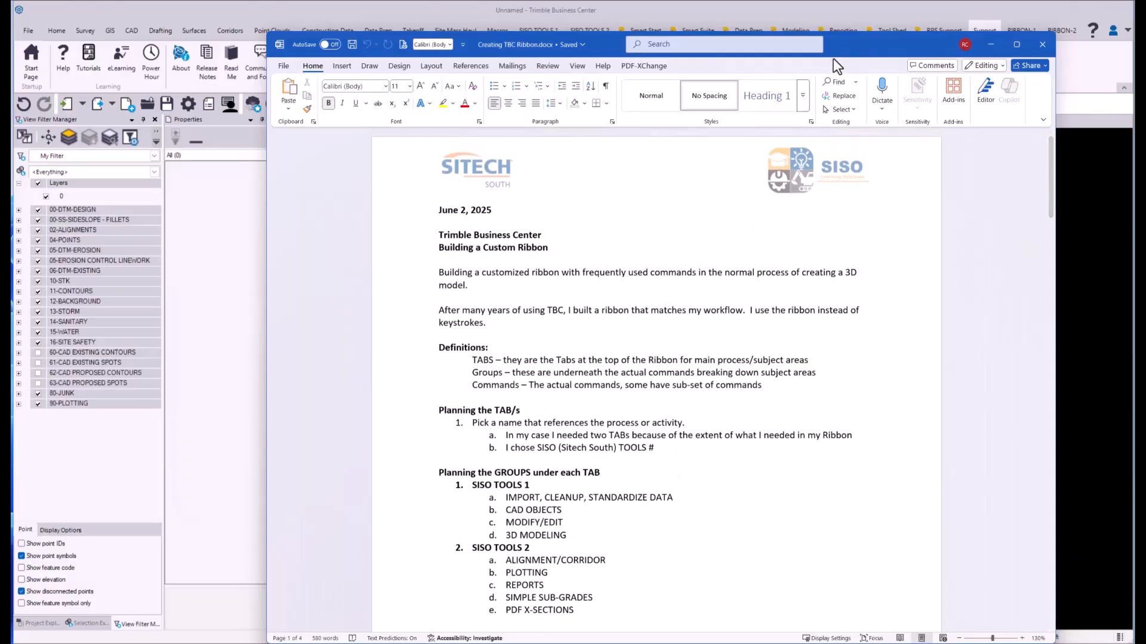
{"action": "left_click_drag", "start_coordinate": [846, 49], "coordinate": [843, 31]}
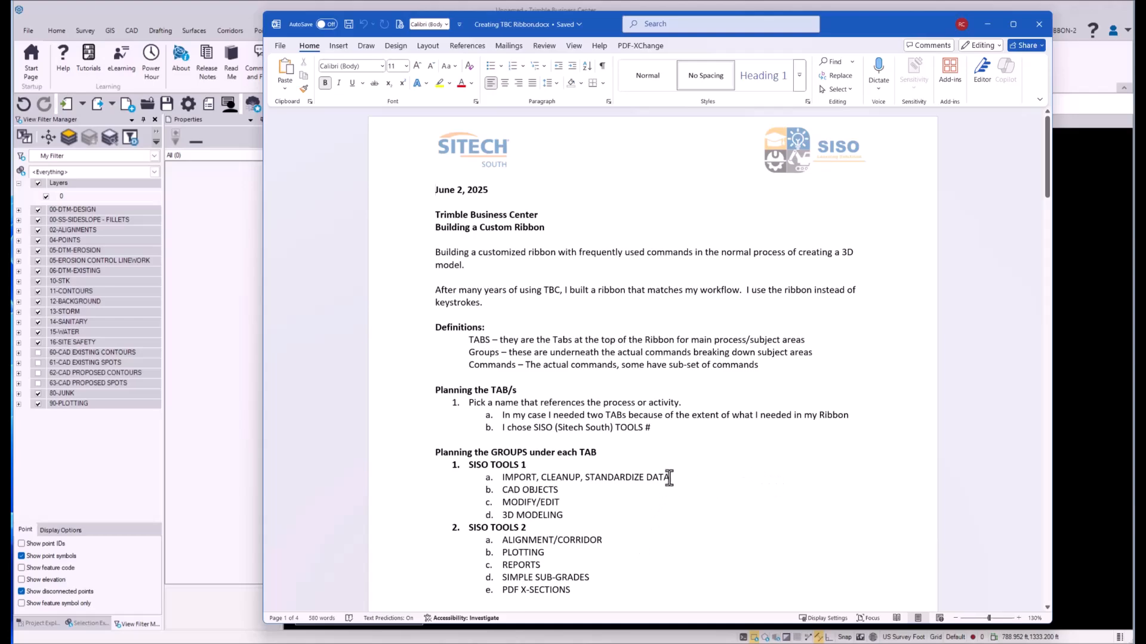
{"action": "scroll", "coordinate": [710, 472], "scroll_direction": "down", "scroll_amount": 1}
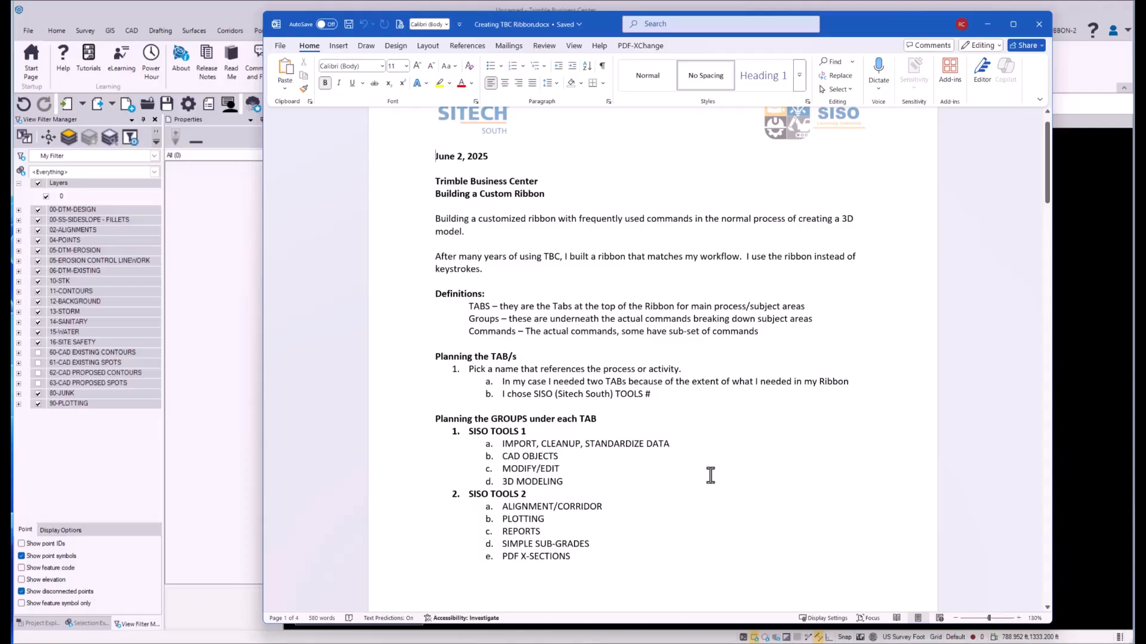
{"action": "scroll", "coordinate": [710, 476], "scroll_direction": "down", "scroll_amount": 5}
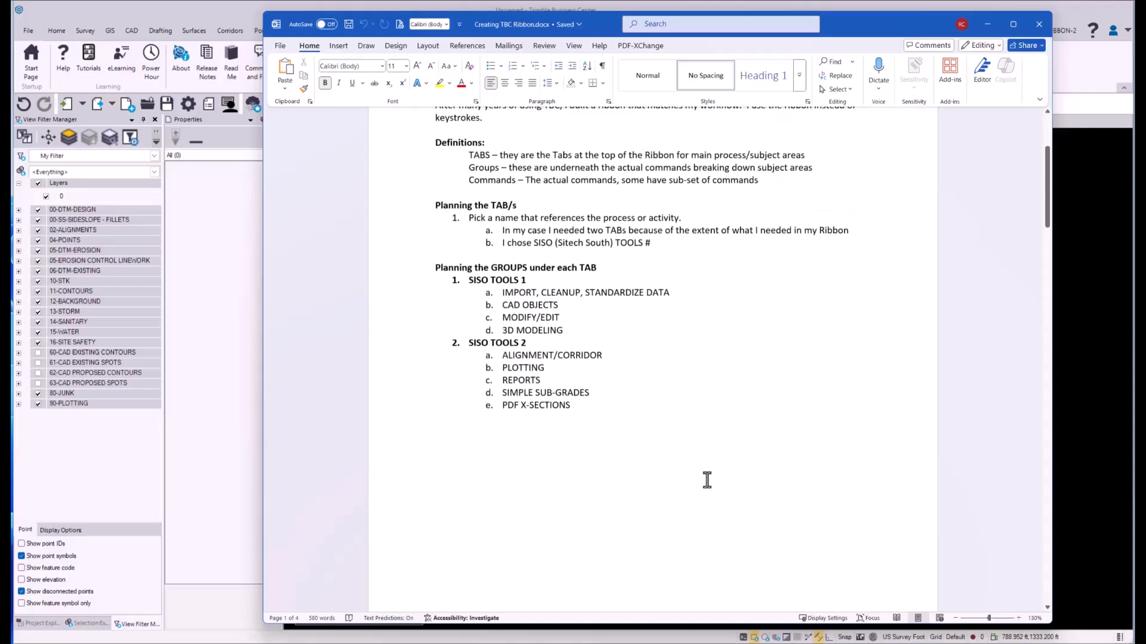
{"action": "scroll", "coordinate": [695, 501], "scroll_direction": "down", "scroll_amount": 7}
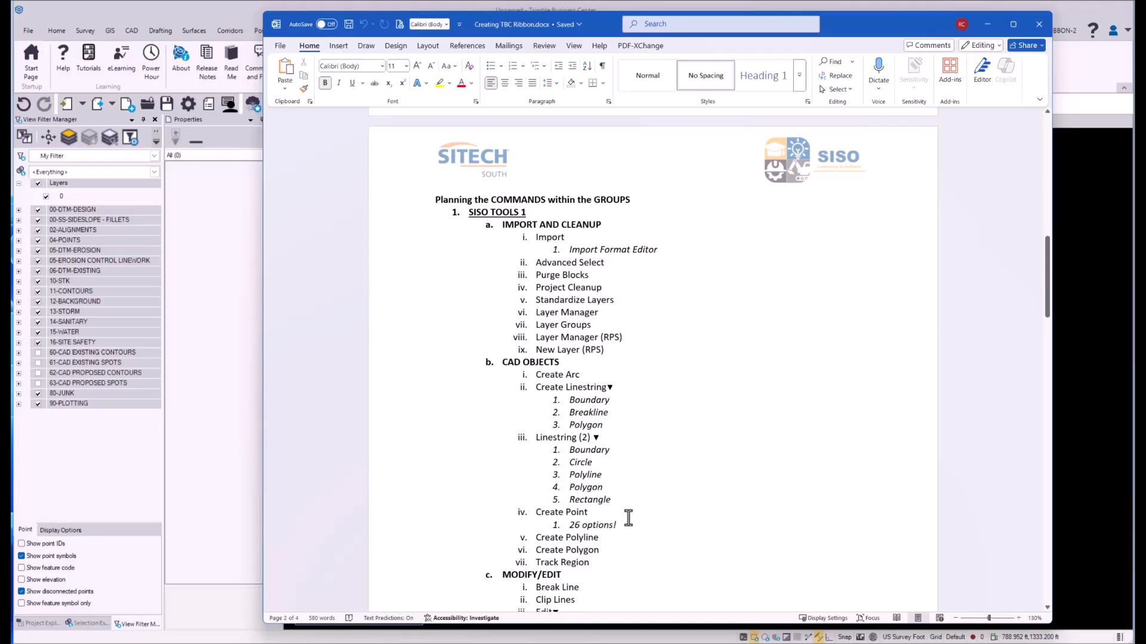
- Review the planned CAD OBJECTS, MODIFY/EDIT and 3D MODELING commands in the Word document, and return to Trimble Business Center
{"action": "scroll", "coordinate": [696, 412], "scroll_direction": "down", "scroll_amount": 6}
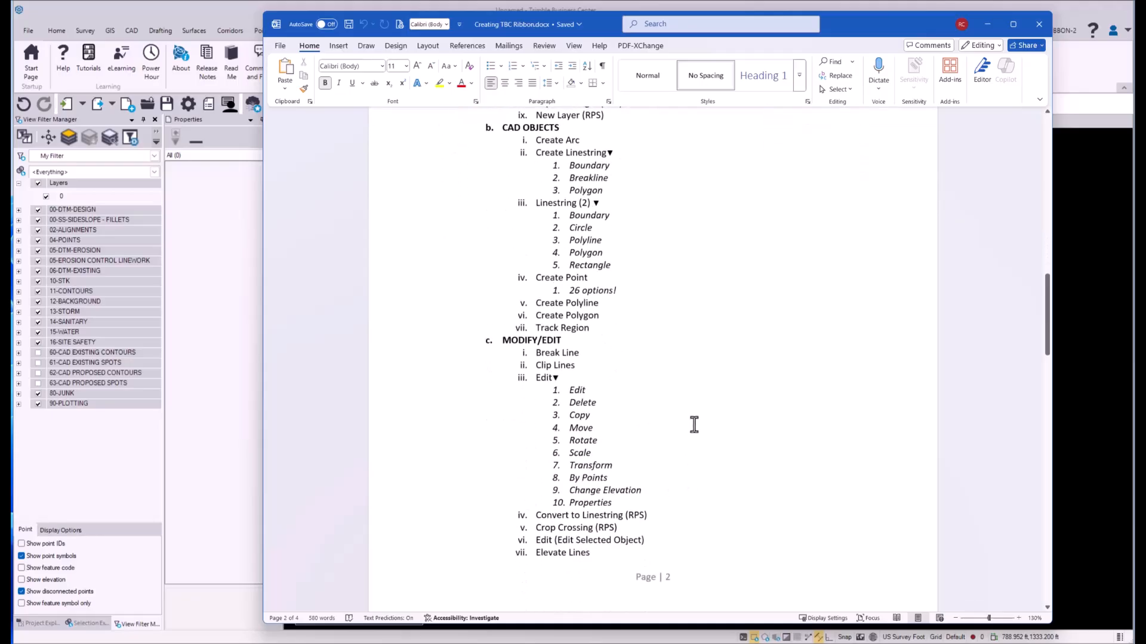
{"action": "scroll", "coordinate": [651, 447], "scroll_direction": "down", "scroll_amount": 8}
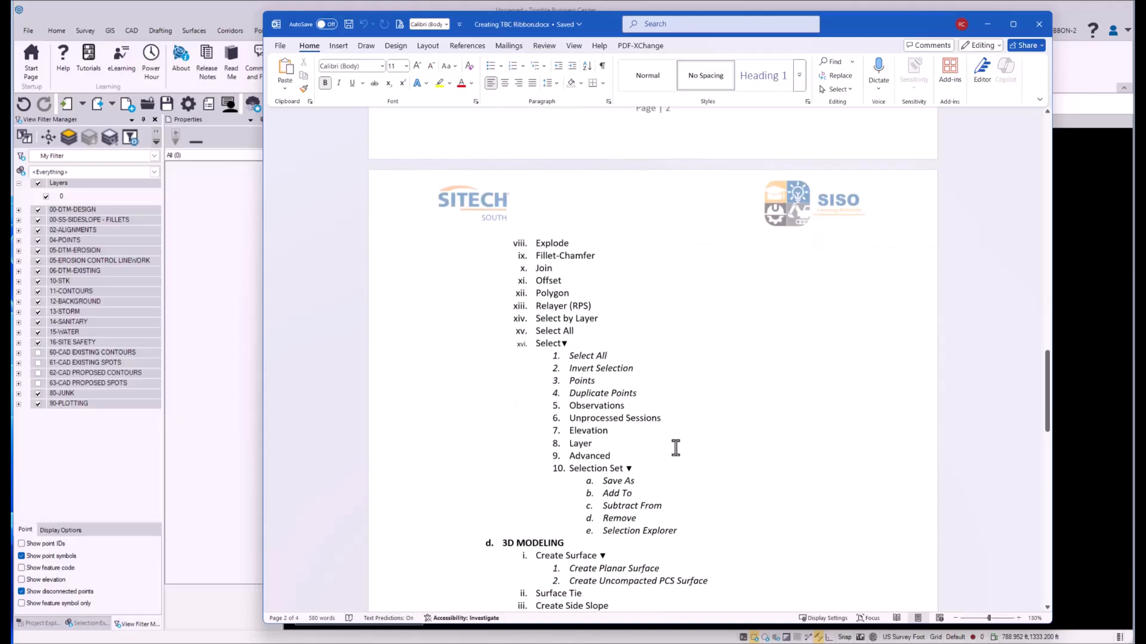
{"action": "scroll", "coordinate": [676, 446], "scroll_direction": "down", "scroll_amount": 1}
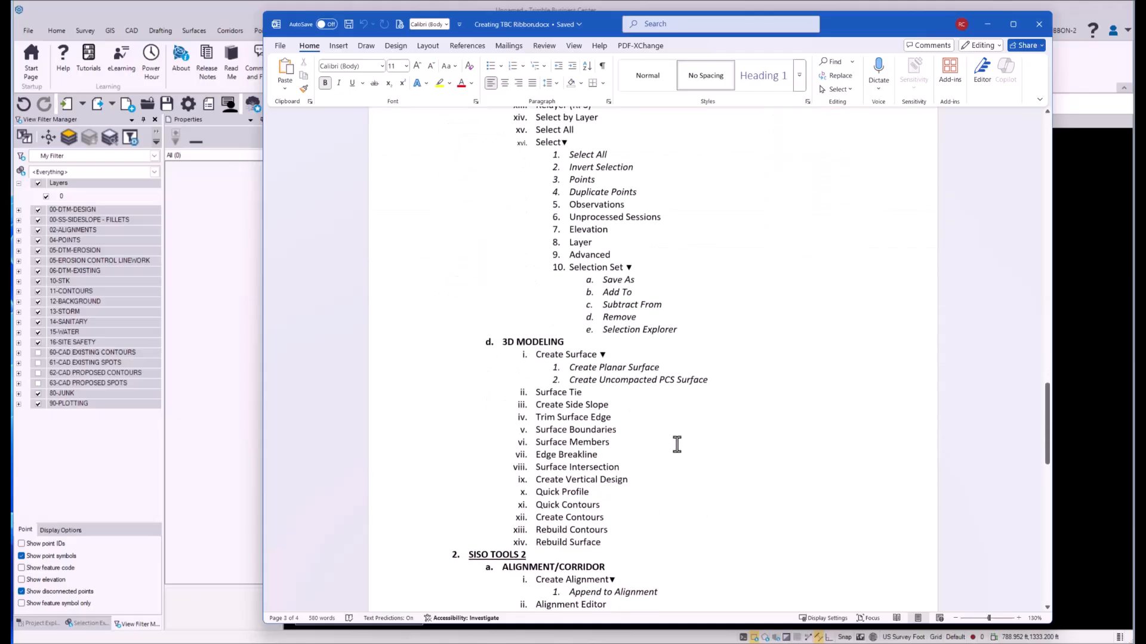
{"action": "scroll", "coordinate": [678, 438], "scroll_direction": "up", "scroll_amount": 9}
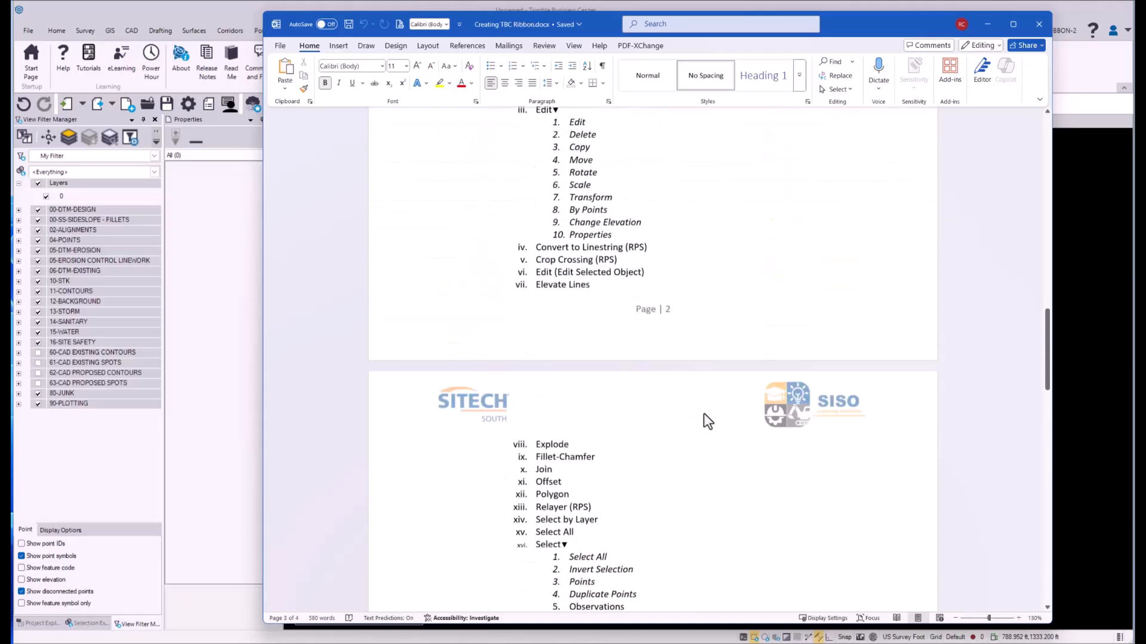
{"action": "scroll", "coordinate": [725, 379], "scroll_direction": "up", "scroll_amount": 20}
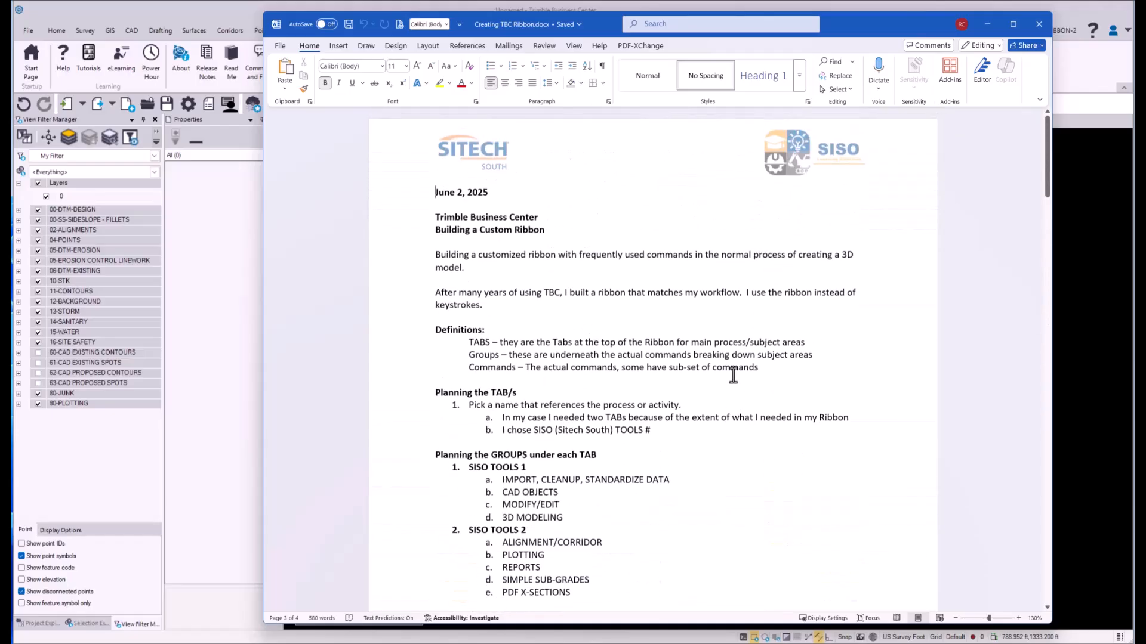
{"action": "left_click", "coordinate": [988, 23]}
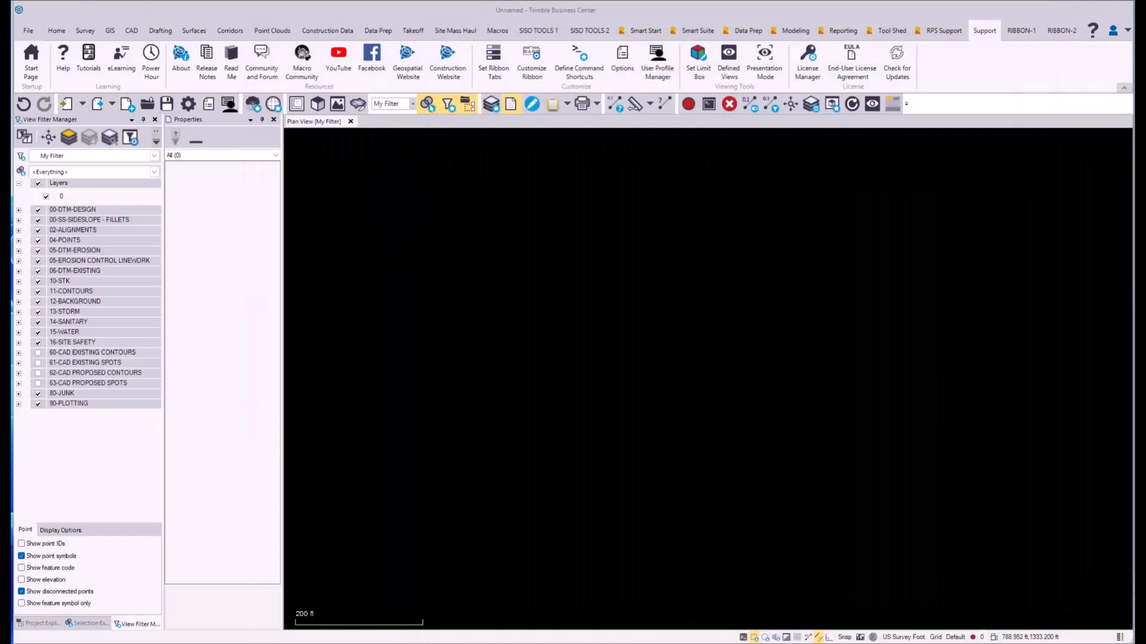
- Examine the SISO TOOLS 2 and SISO TOOLS 1 ribbon tabs, check the Word planning document's overview, and return to Trimble Business Center
{"action": "left_click", "coordinate": [587, 31]}
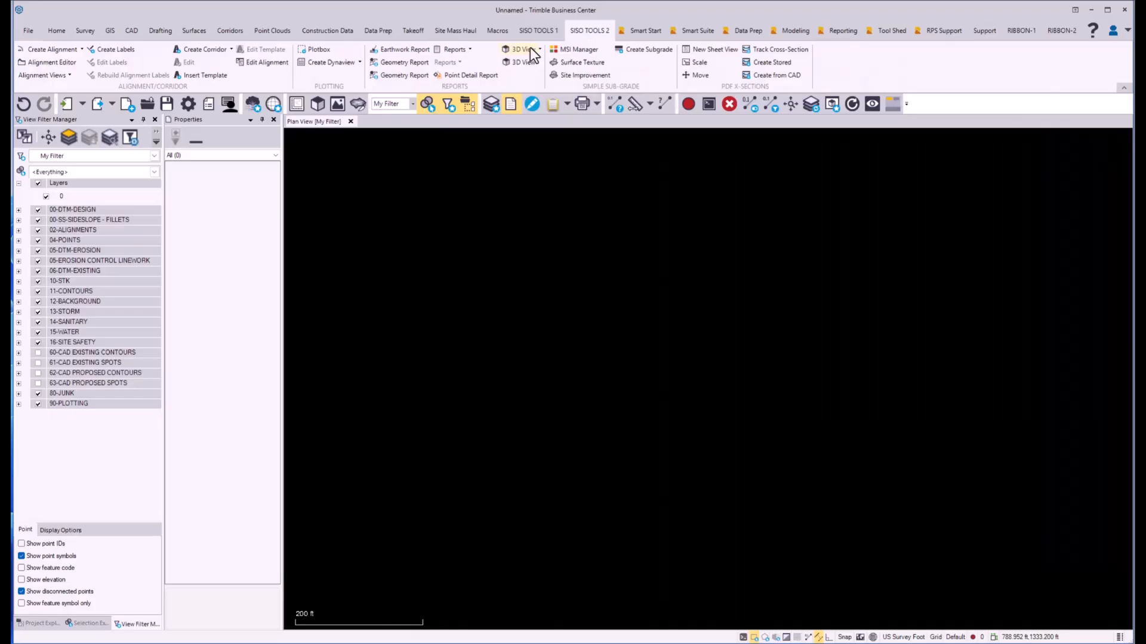
{"action": "left_click", "coordinate": [545, 34]}
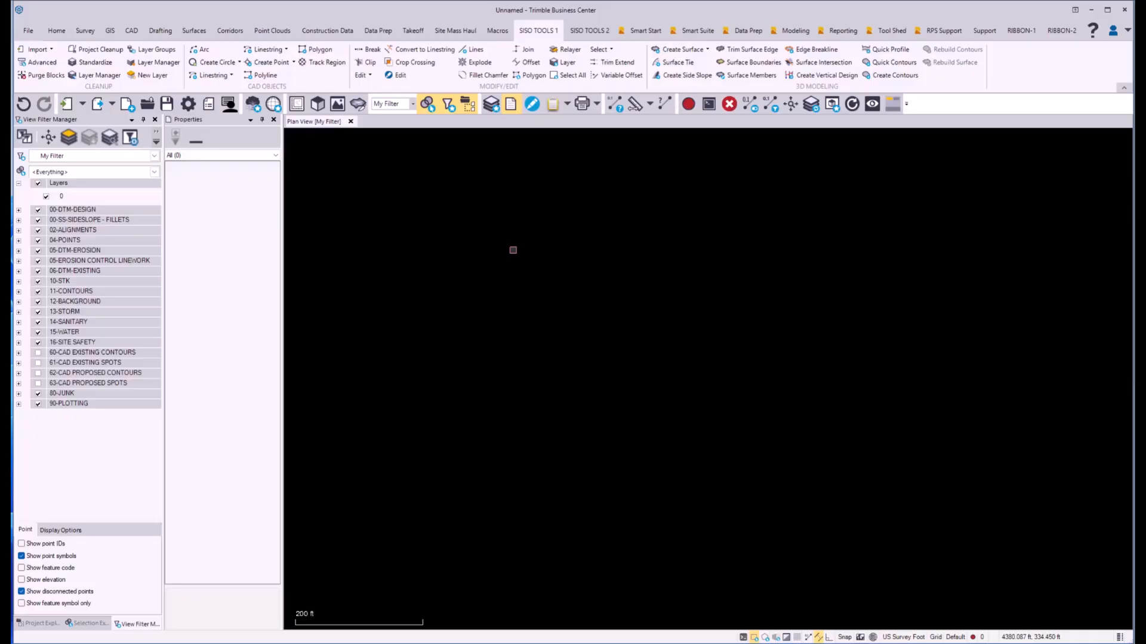
{"action": "key", "text": "alt+Tab"}
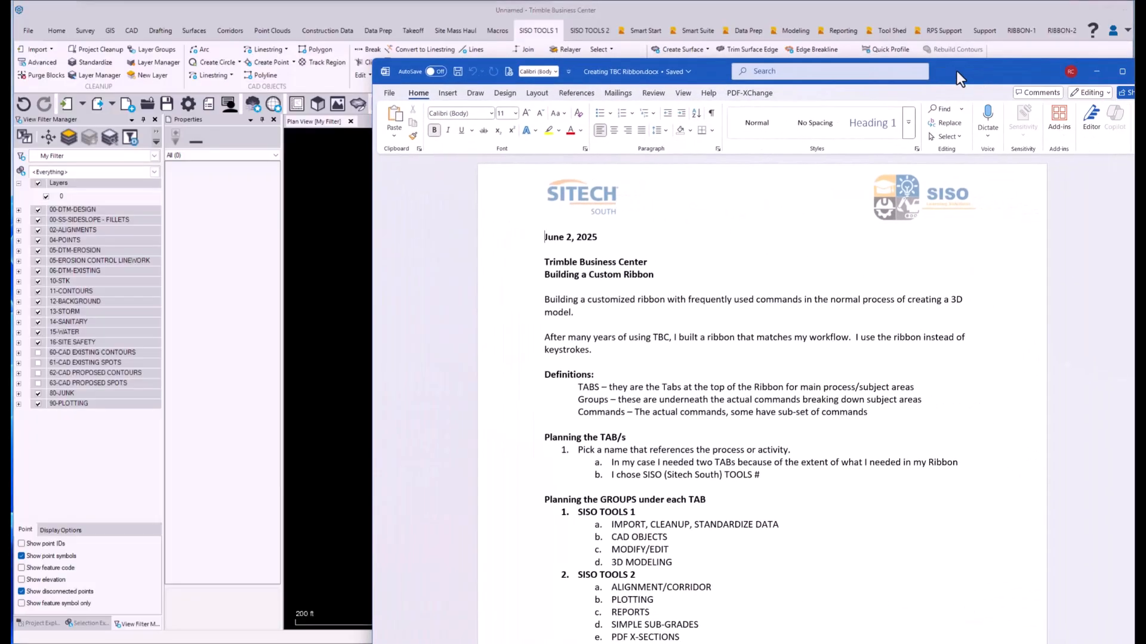
{"action": "left_click_drag", "start_coordinate": [907, 59], "coordinate": [876, 37]}
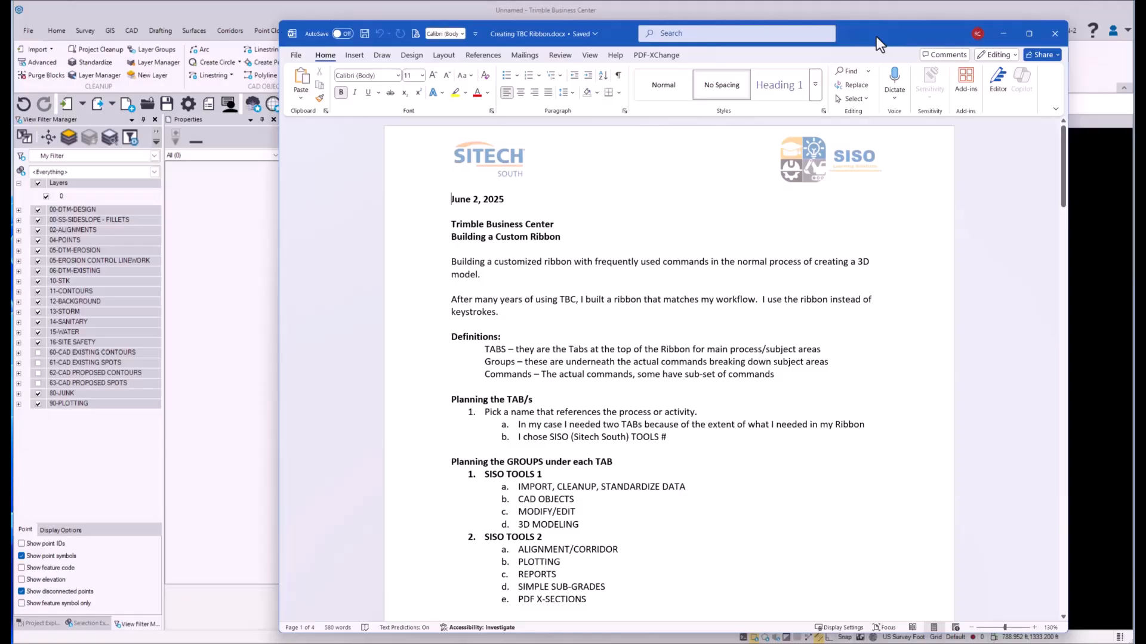
{"action": "key", "text": "alt+Tab"}
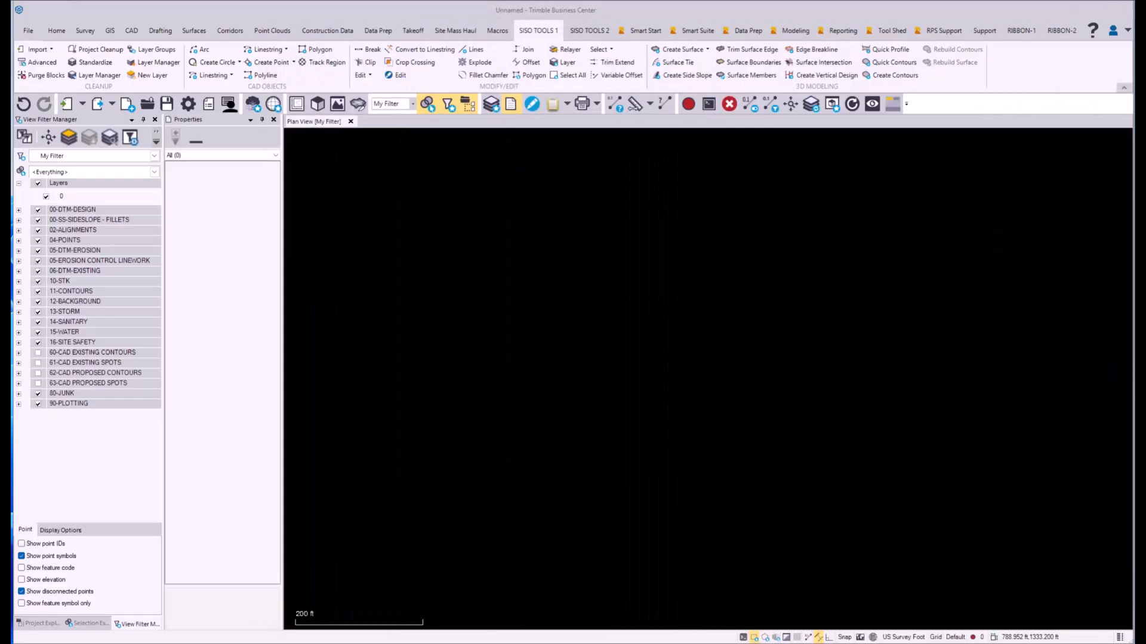